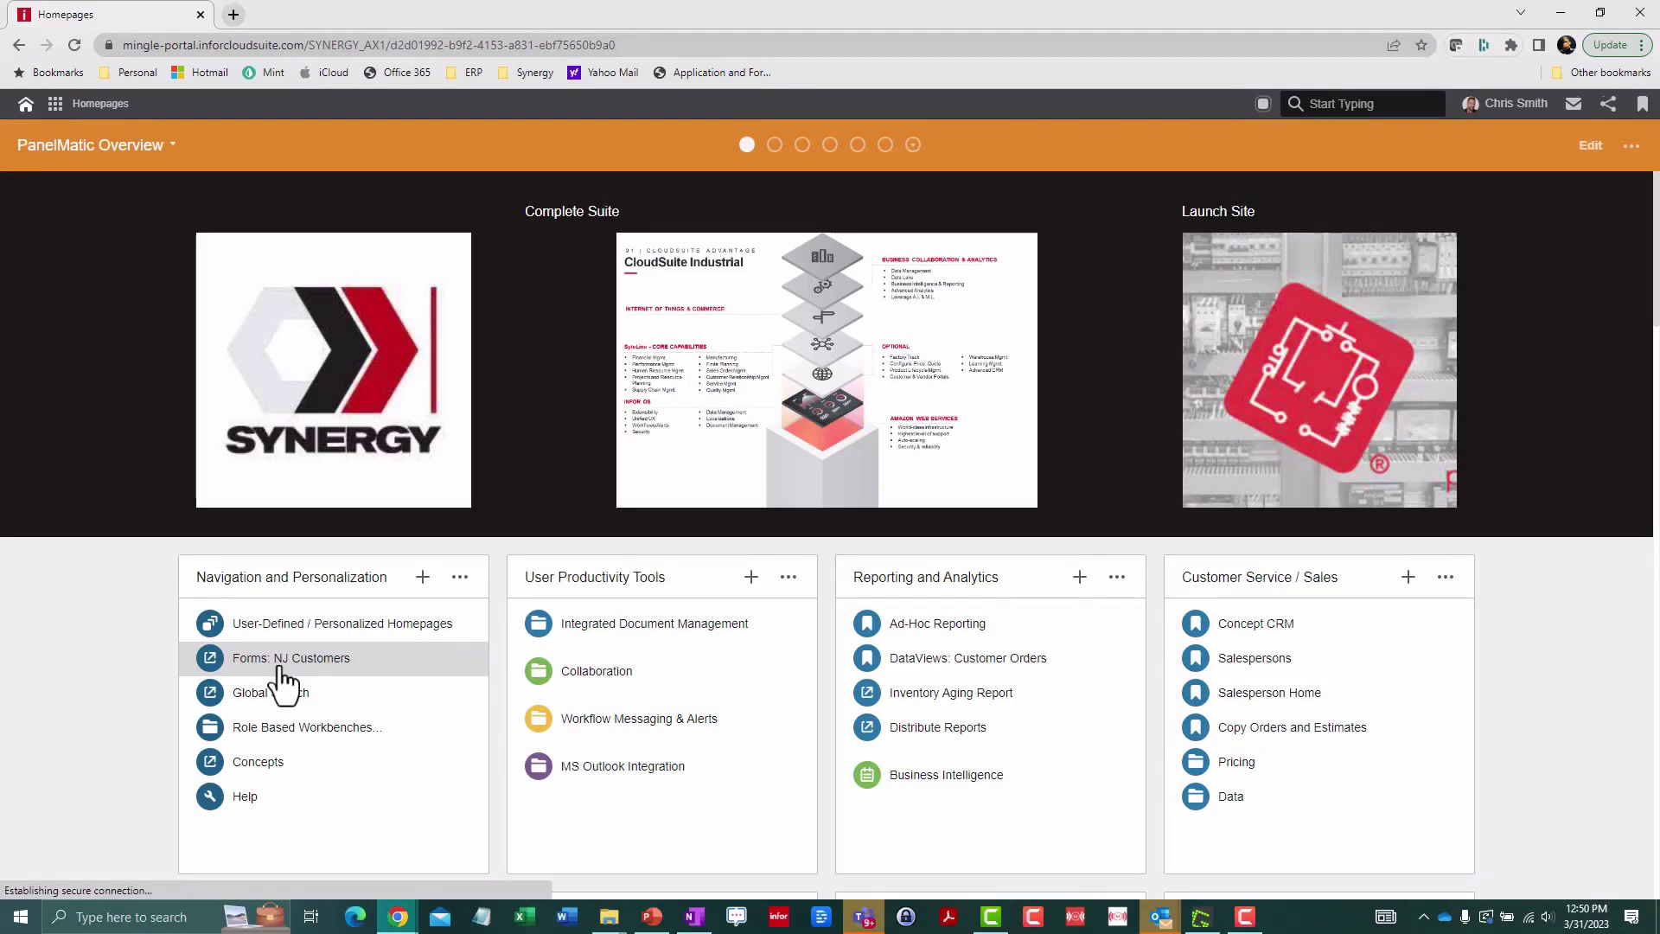
Open the Customers form from the homepage's NJ Customers link.
click(278, 668)
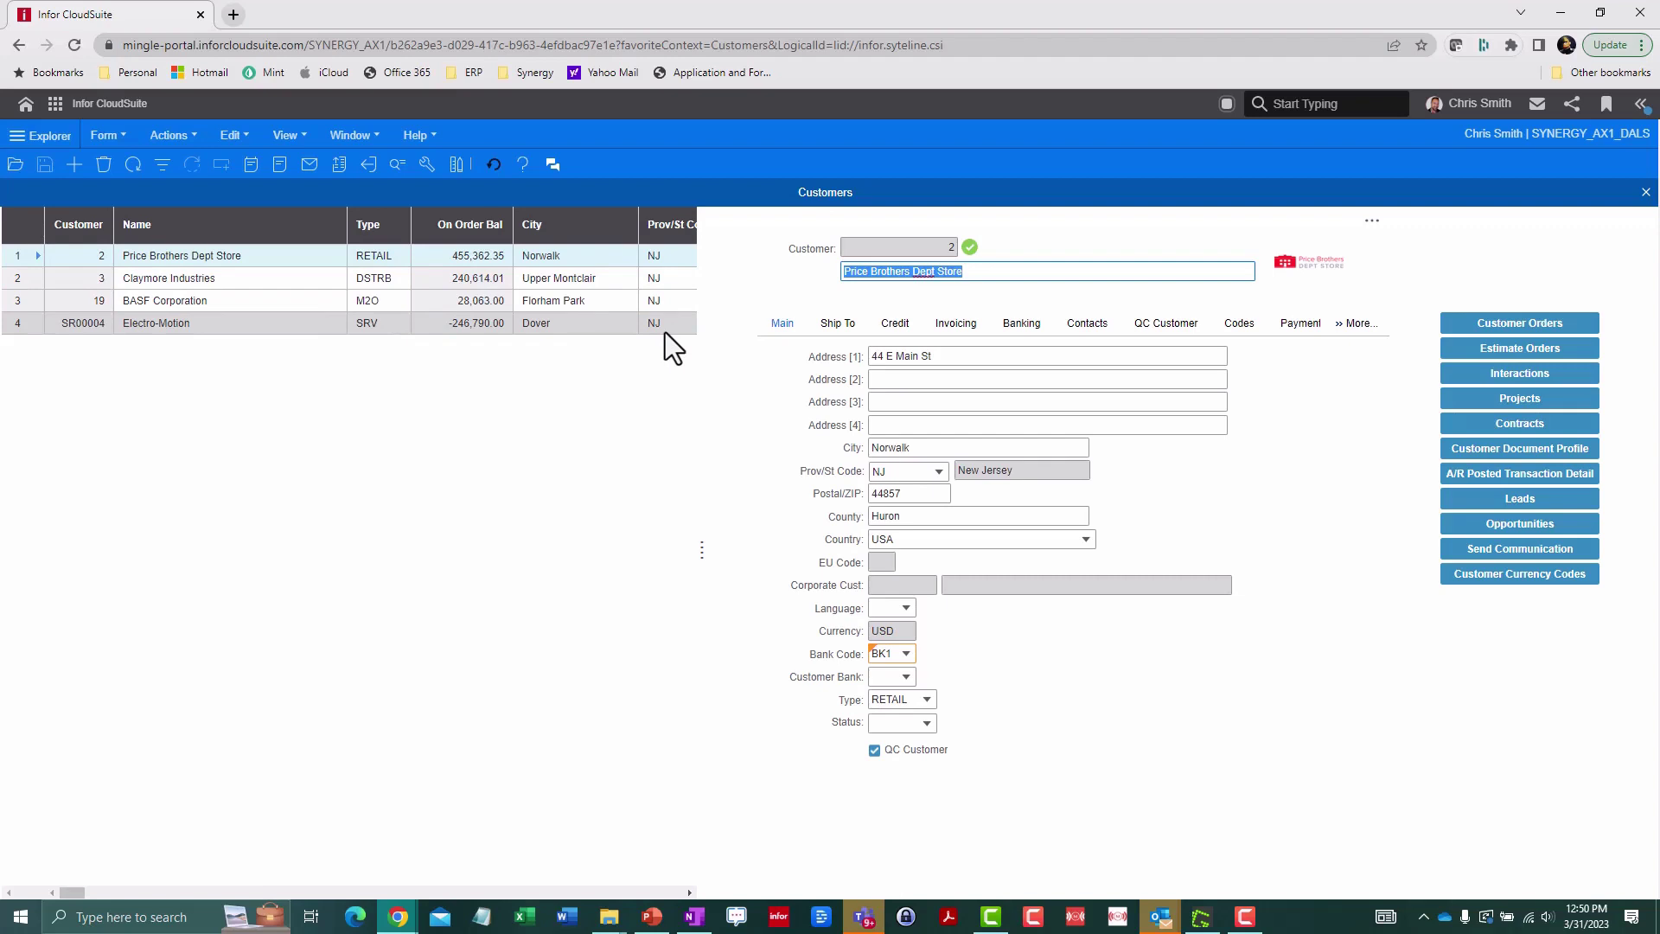
click(1606, 106)
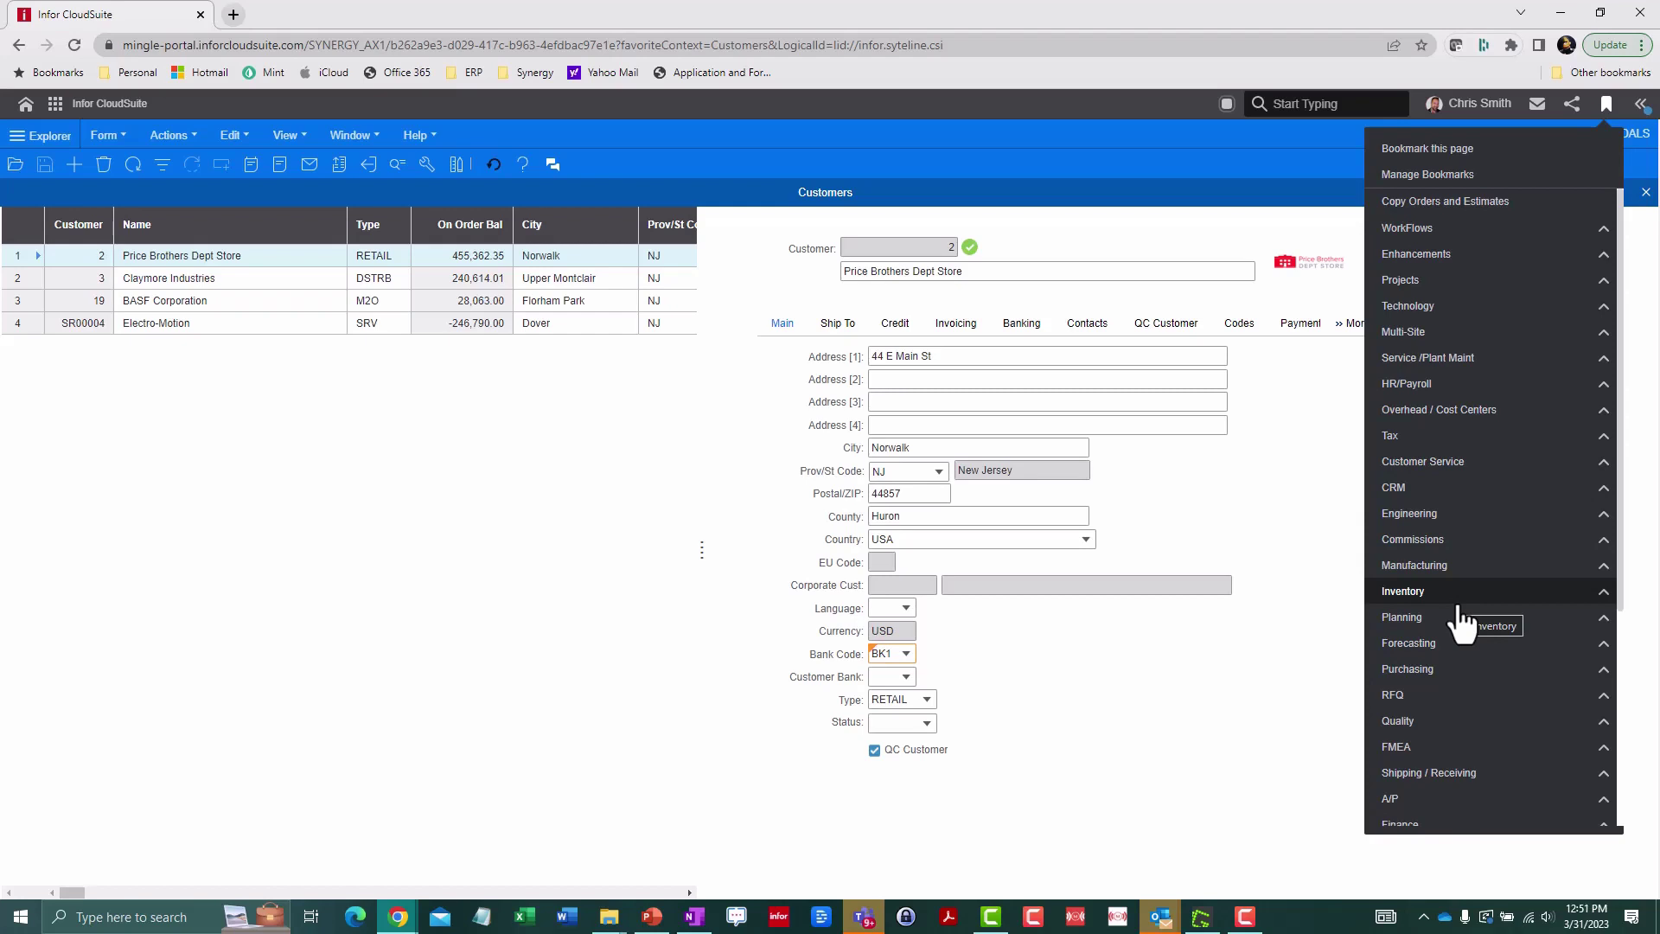
click(21, 139)
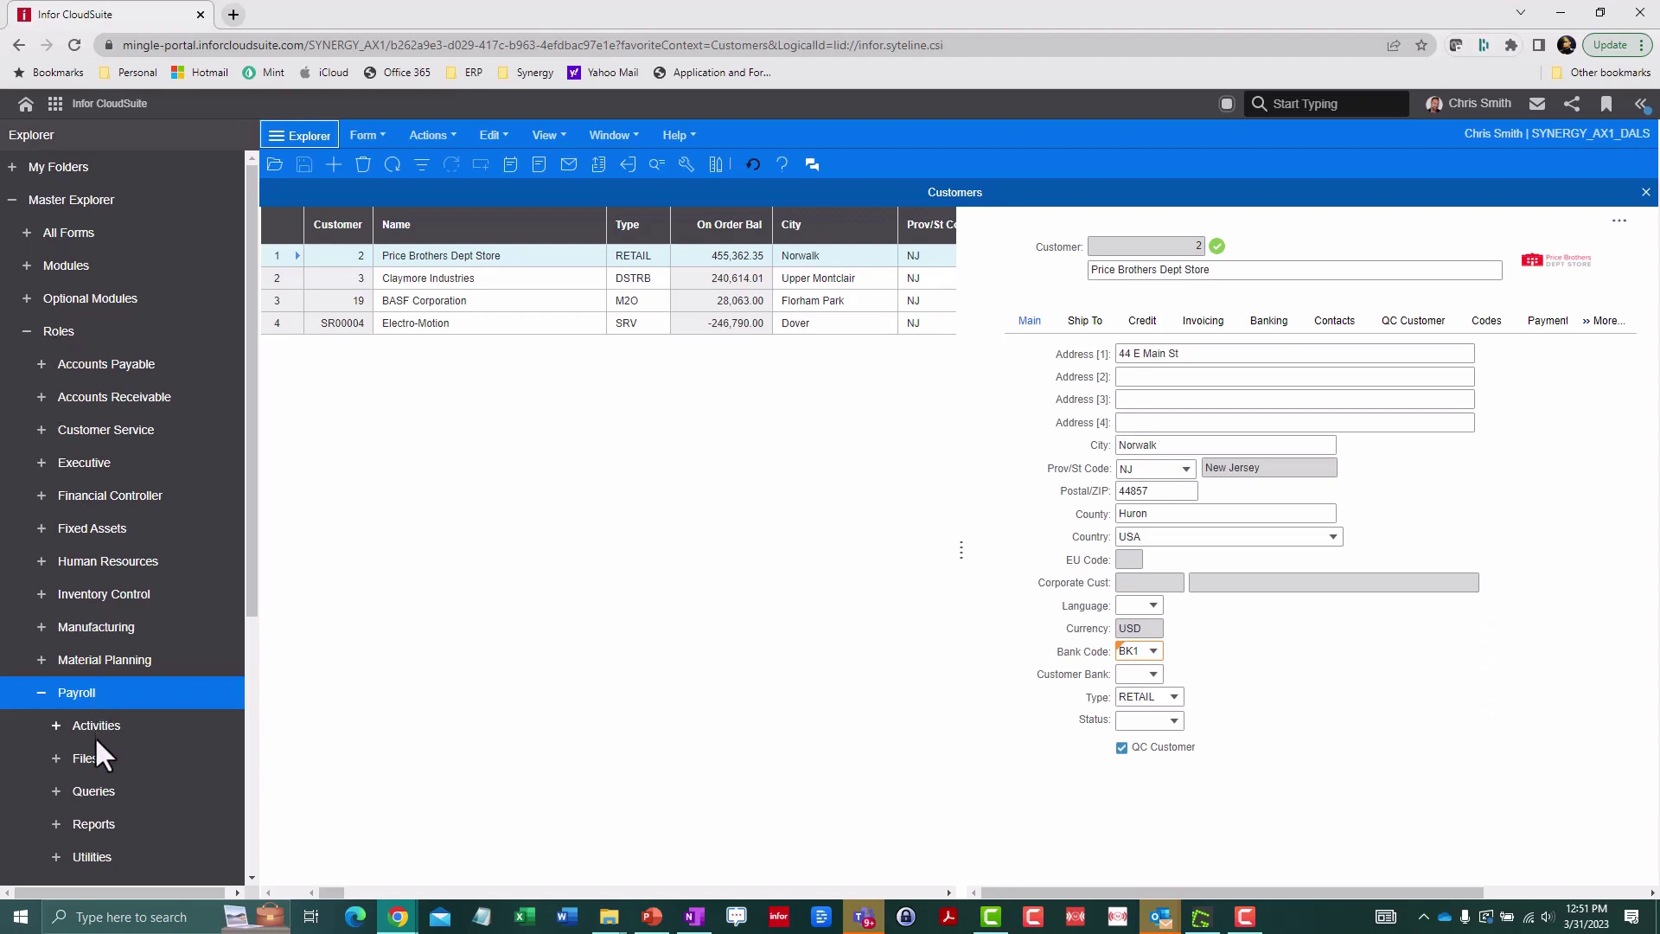
click(286, 138)
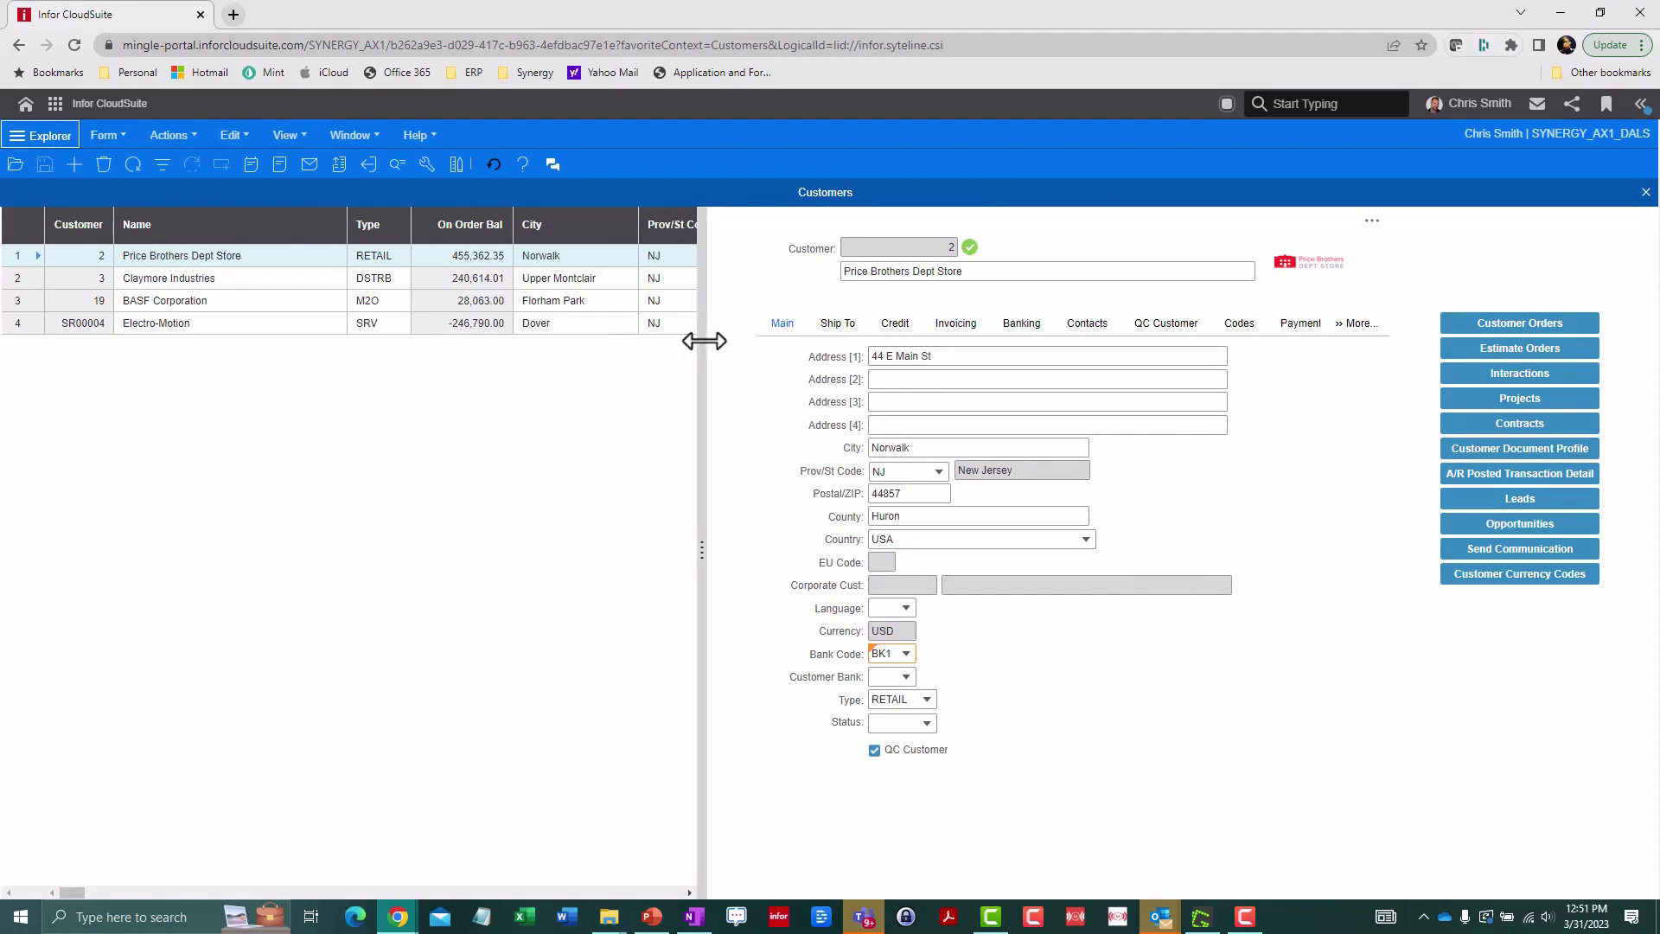
Widen the grid, show Claymore Industries' ship-to addresses, and move the Type column after On Order Bal.
mouse_move(704, 341)
mouse_down()
mouse_move(827, 341)
mouse_move(629, 341)
mouse_move(692, 346)
mouse_up()
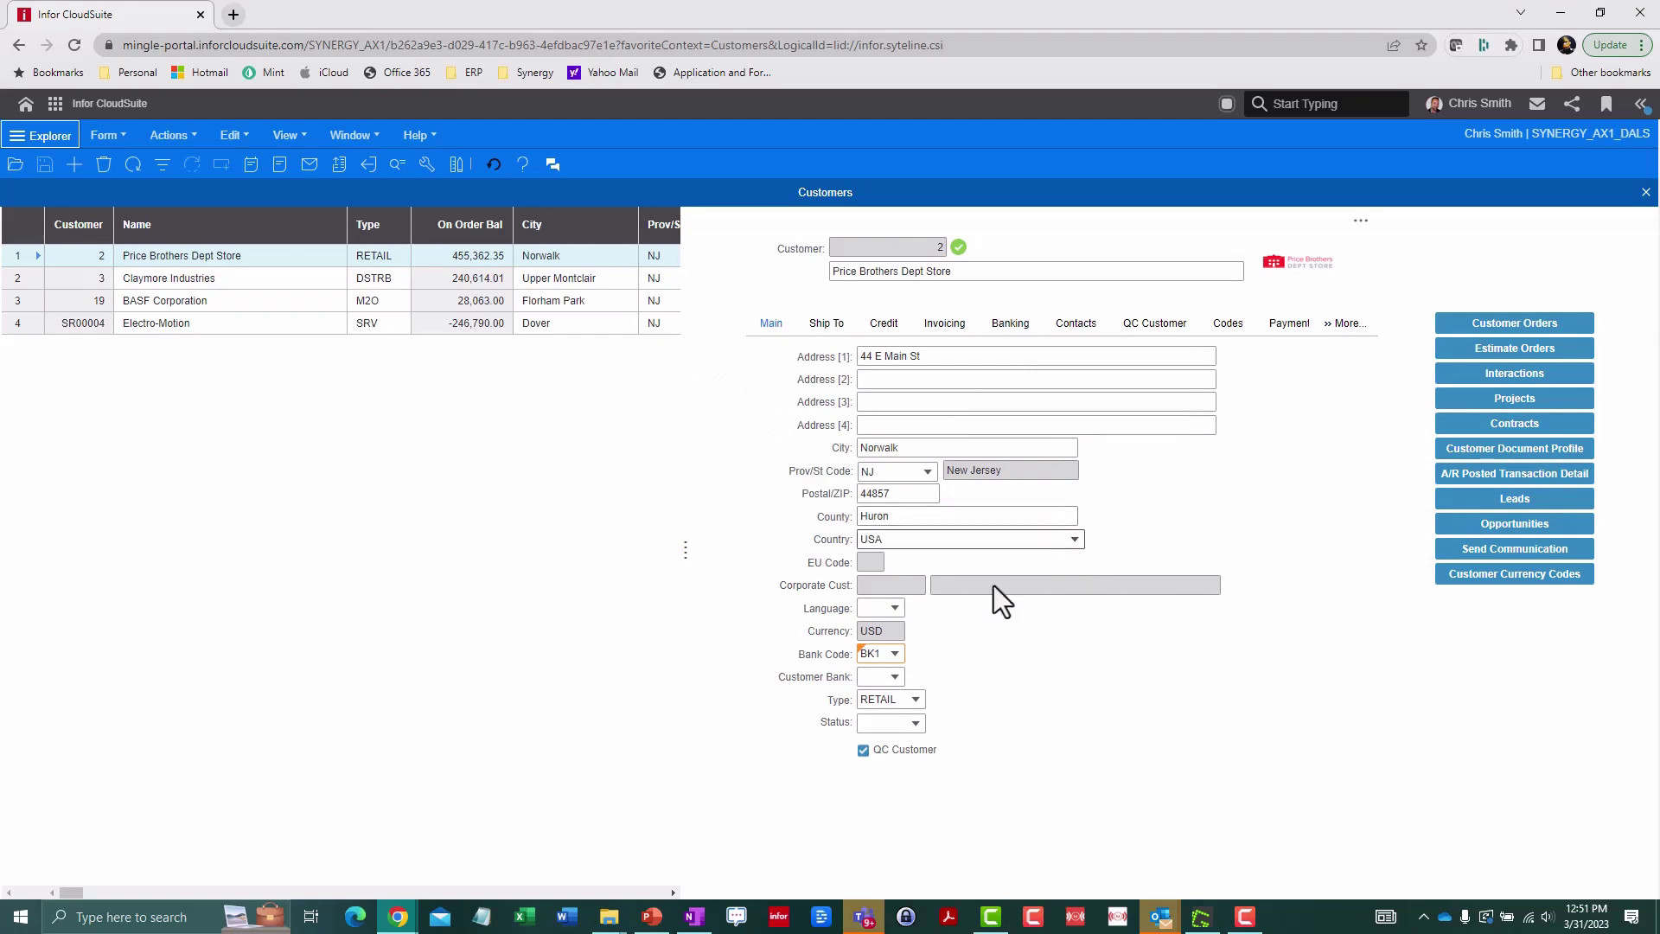
click(879, 325)
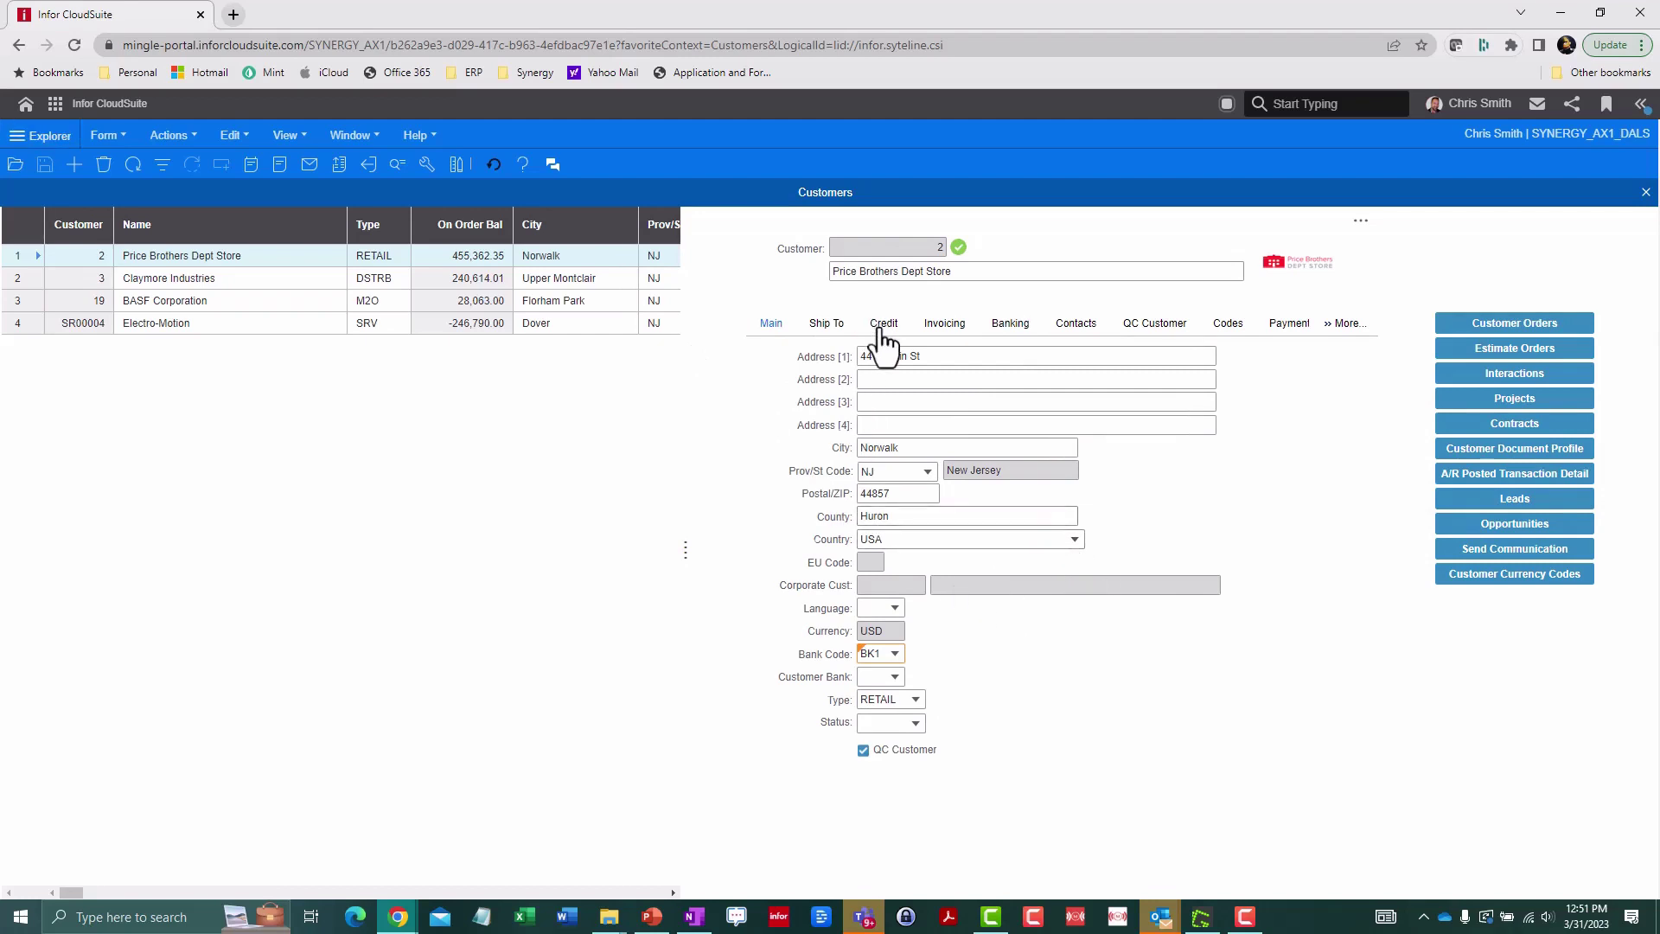
click(832, 328)
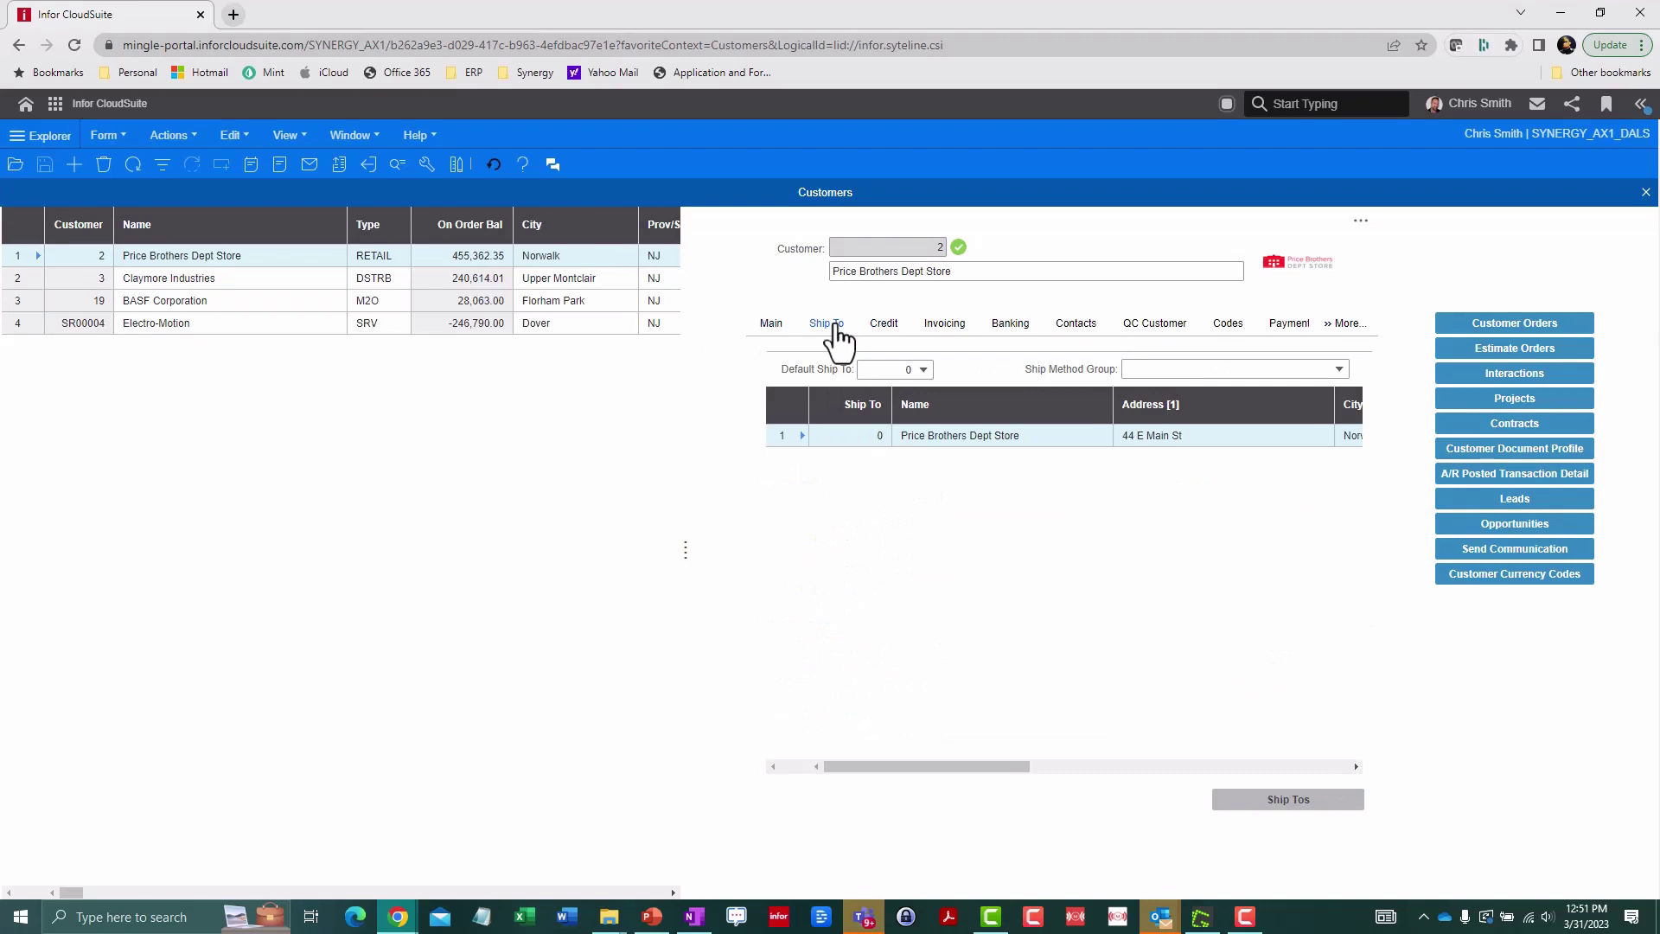
click(33, 282)
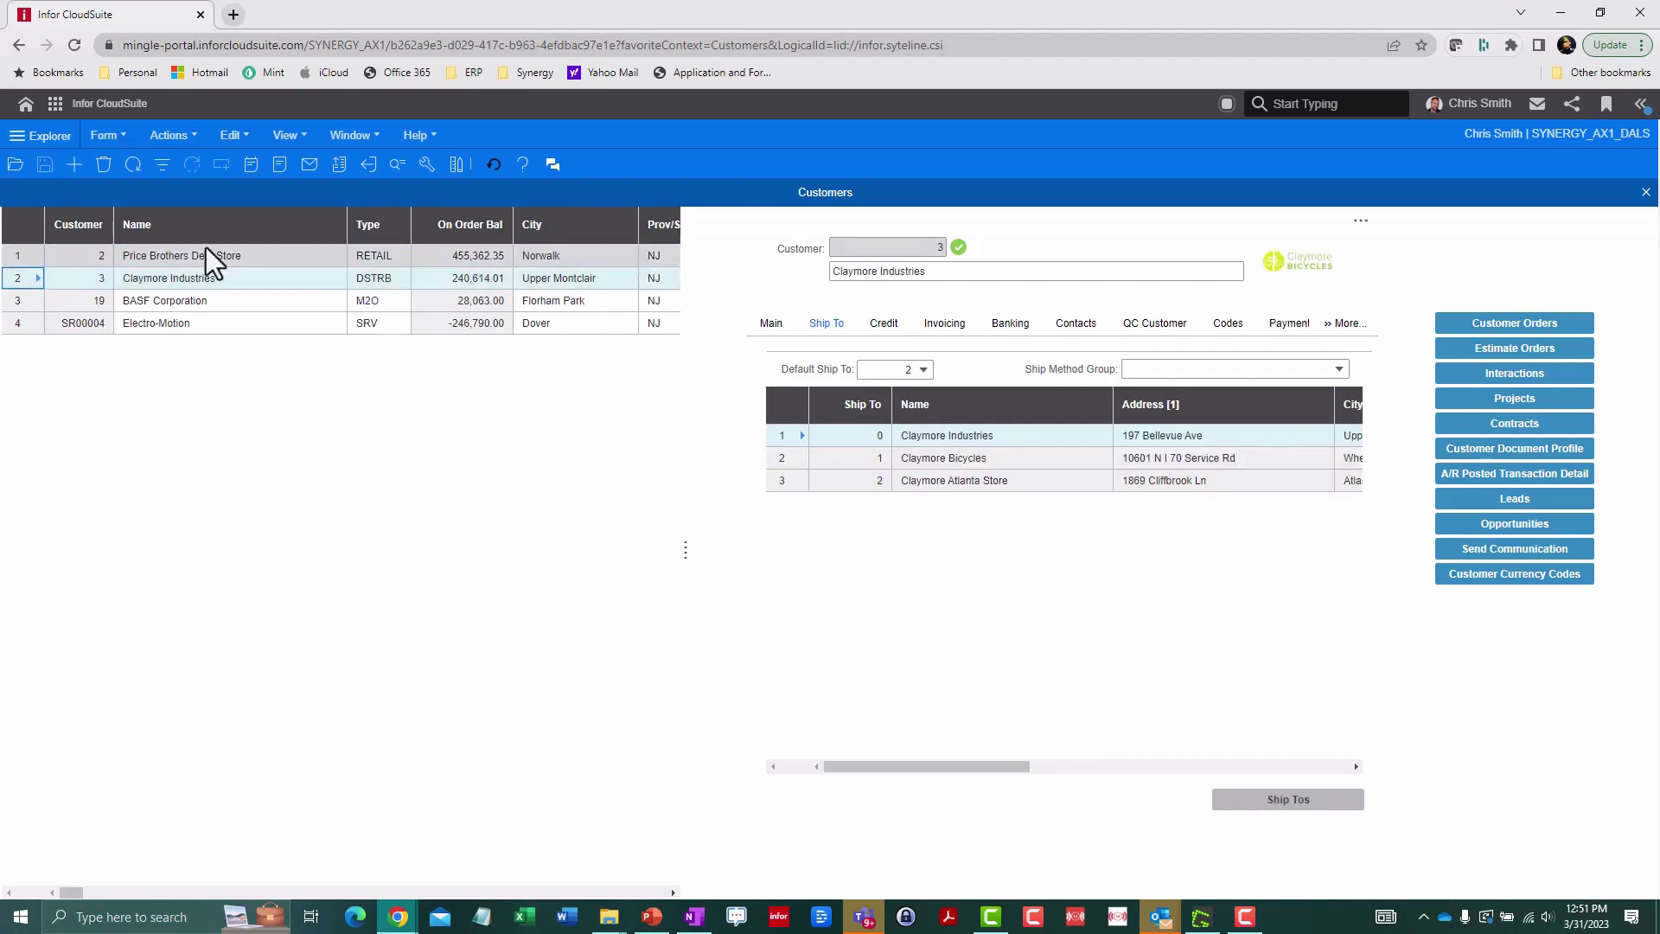
drag(389, 221, 470, 225)
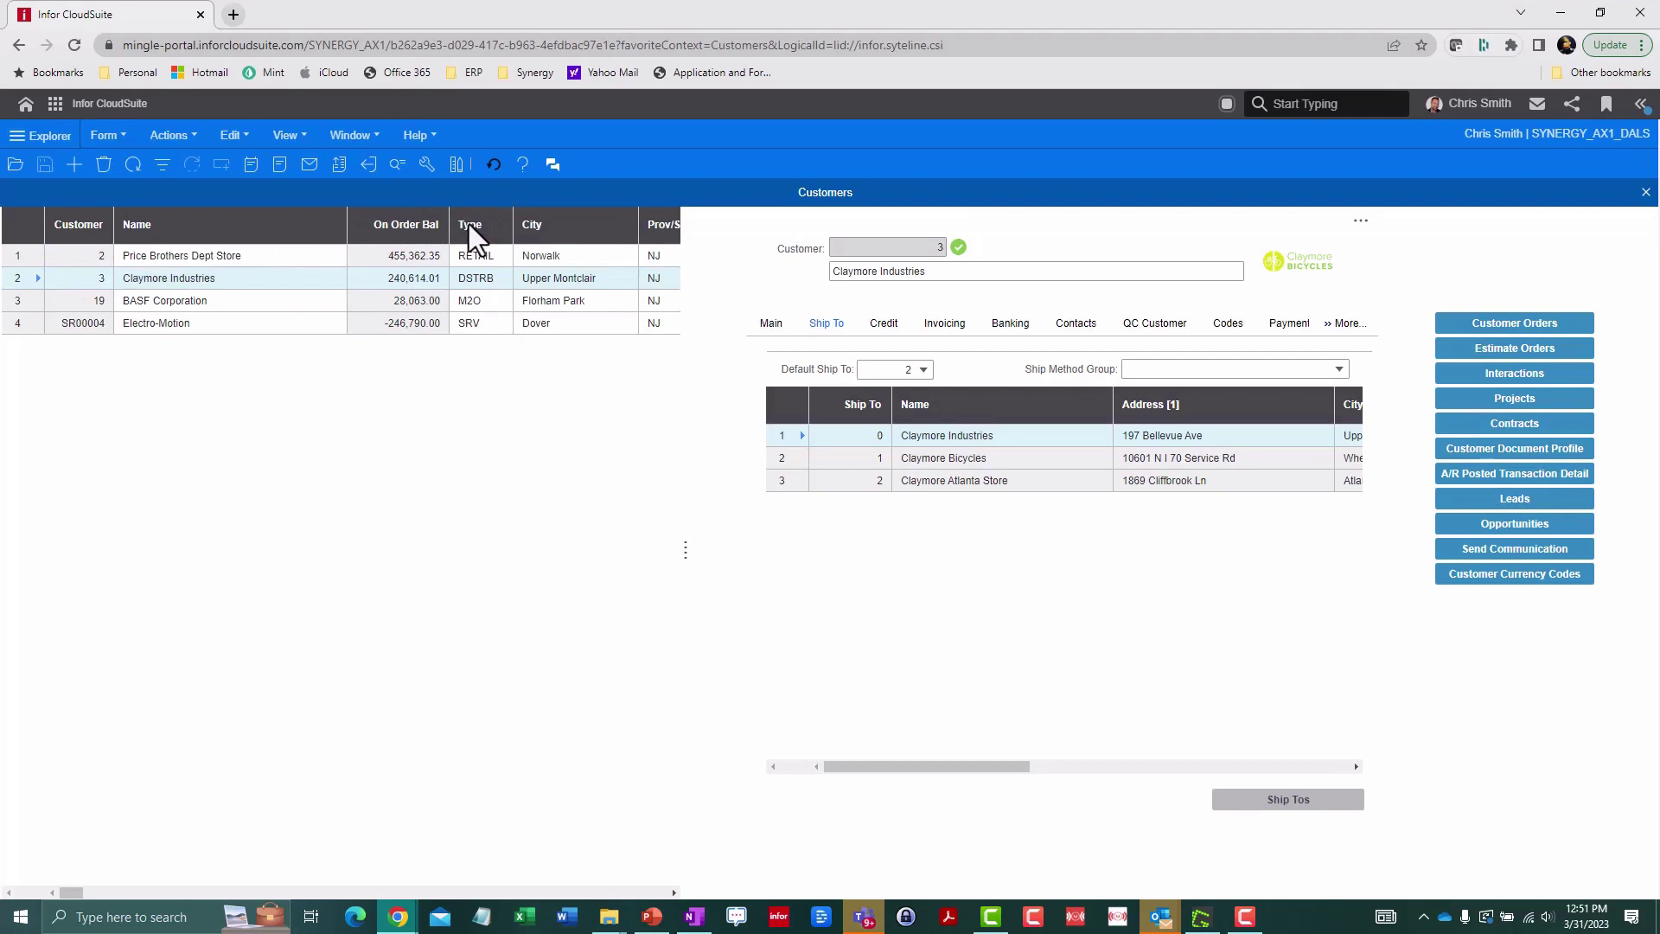
right_click(468, 225)
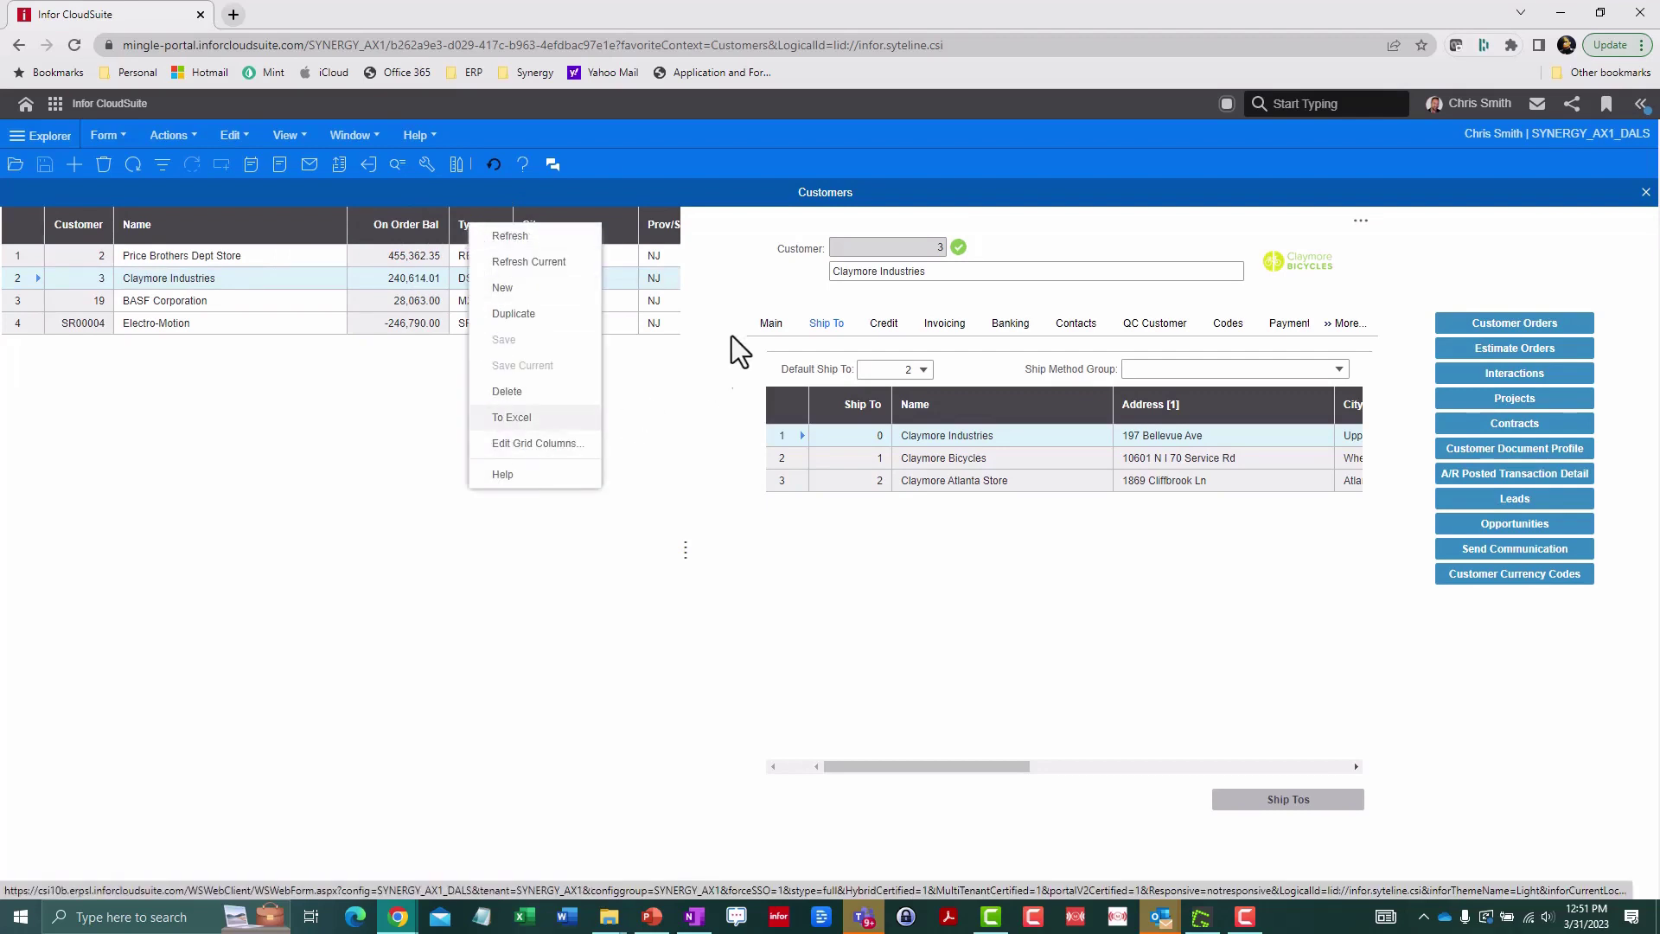
click(761, 286)
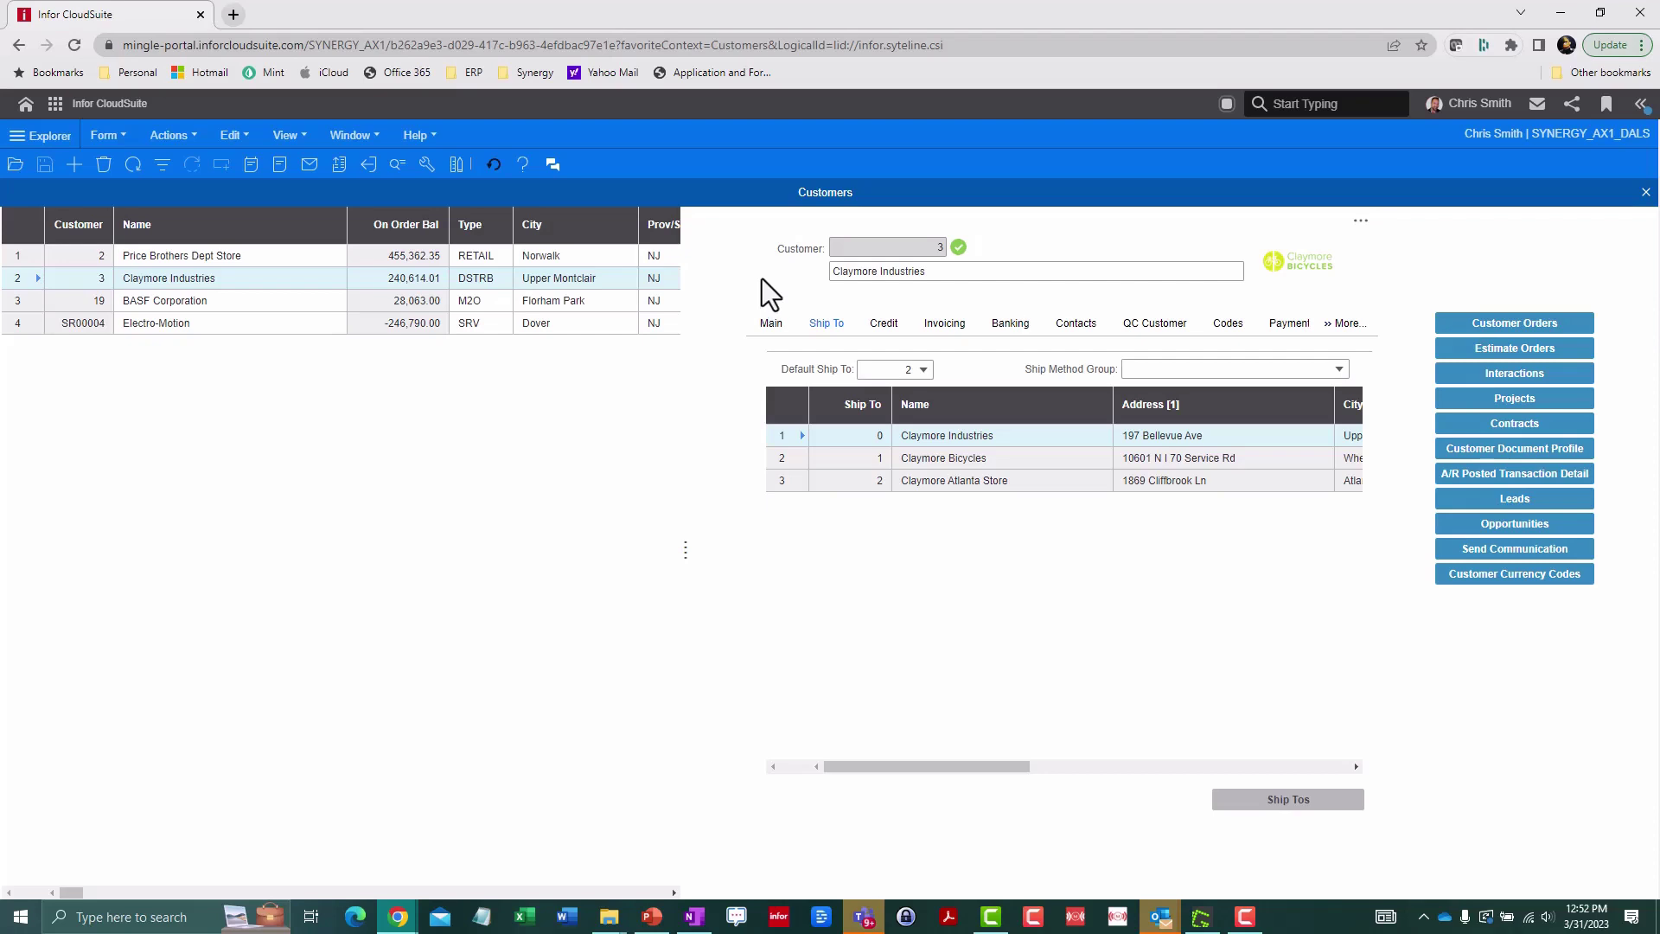
click(340, 166)
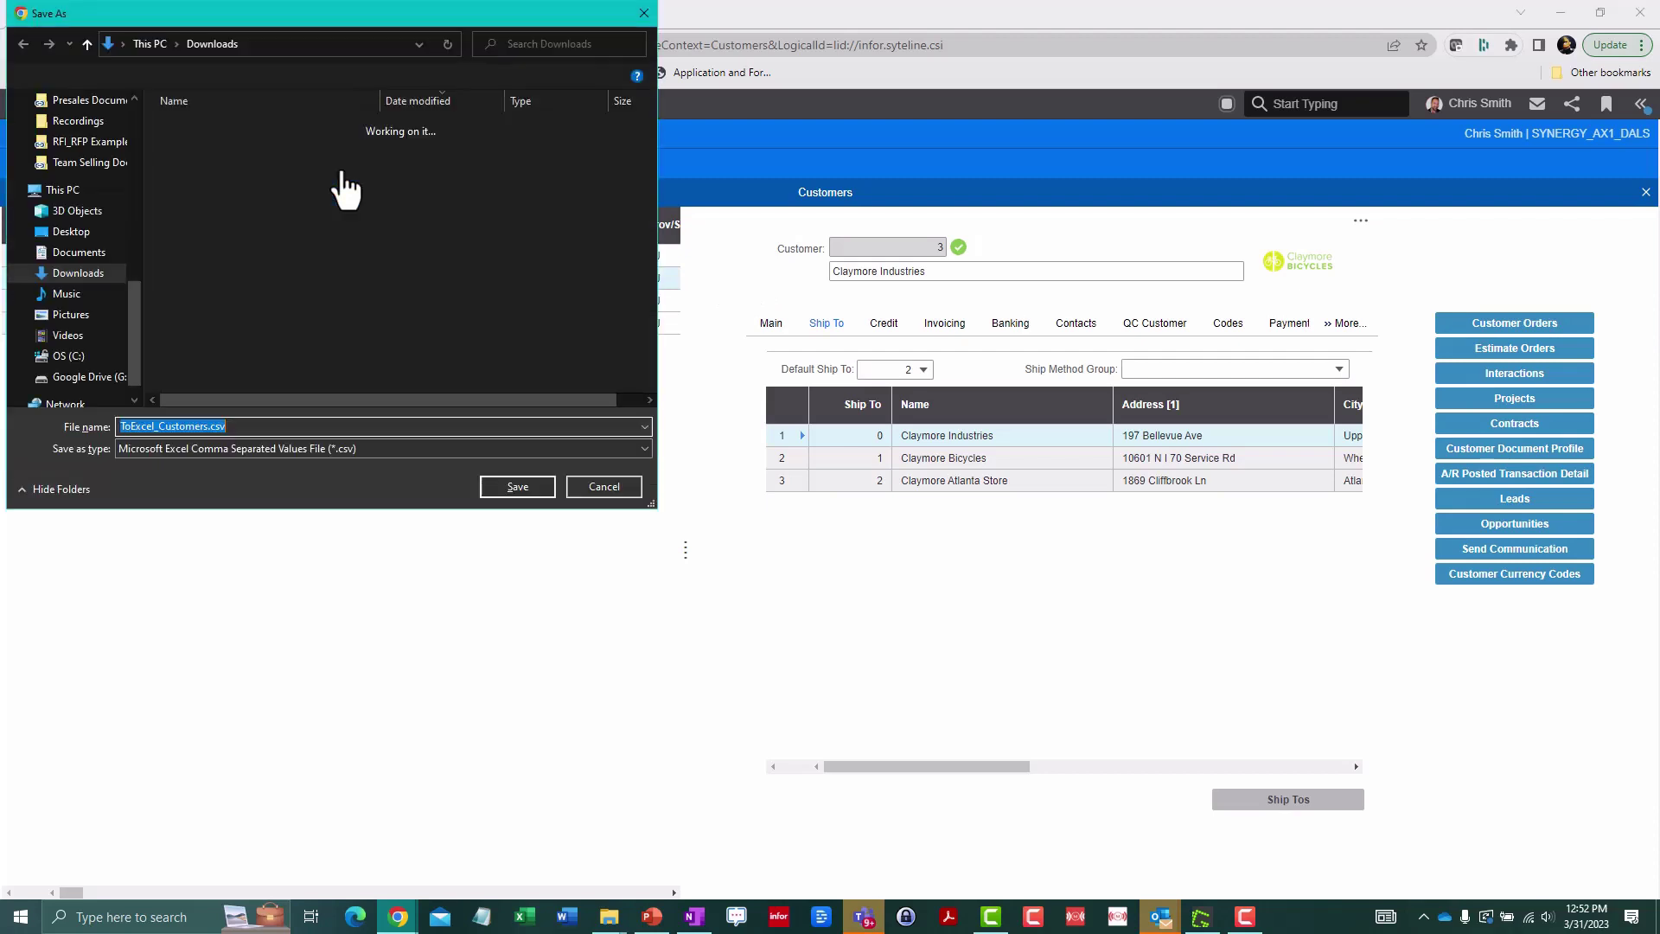
click(577, 483)
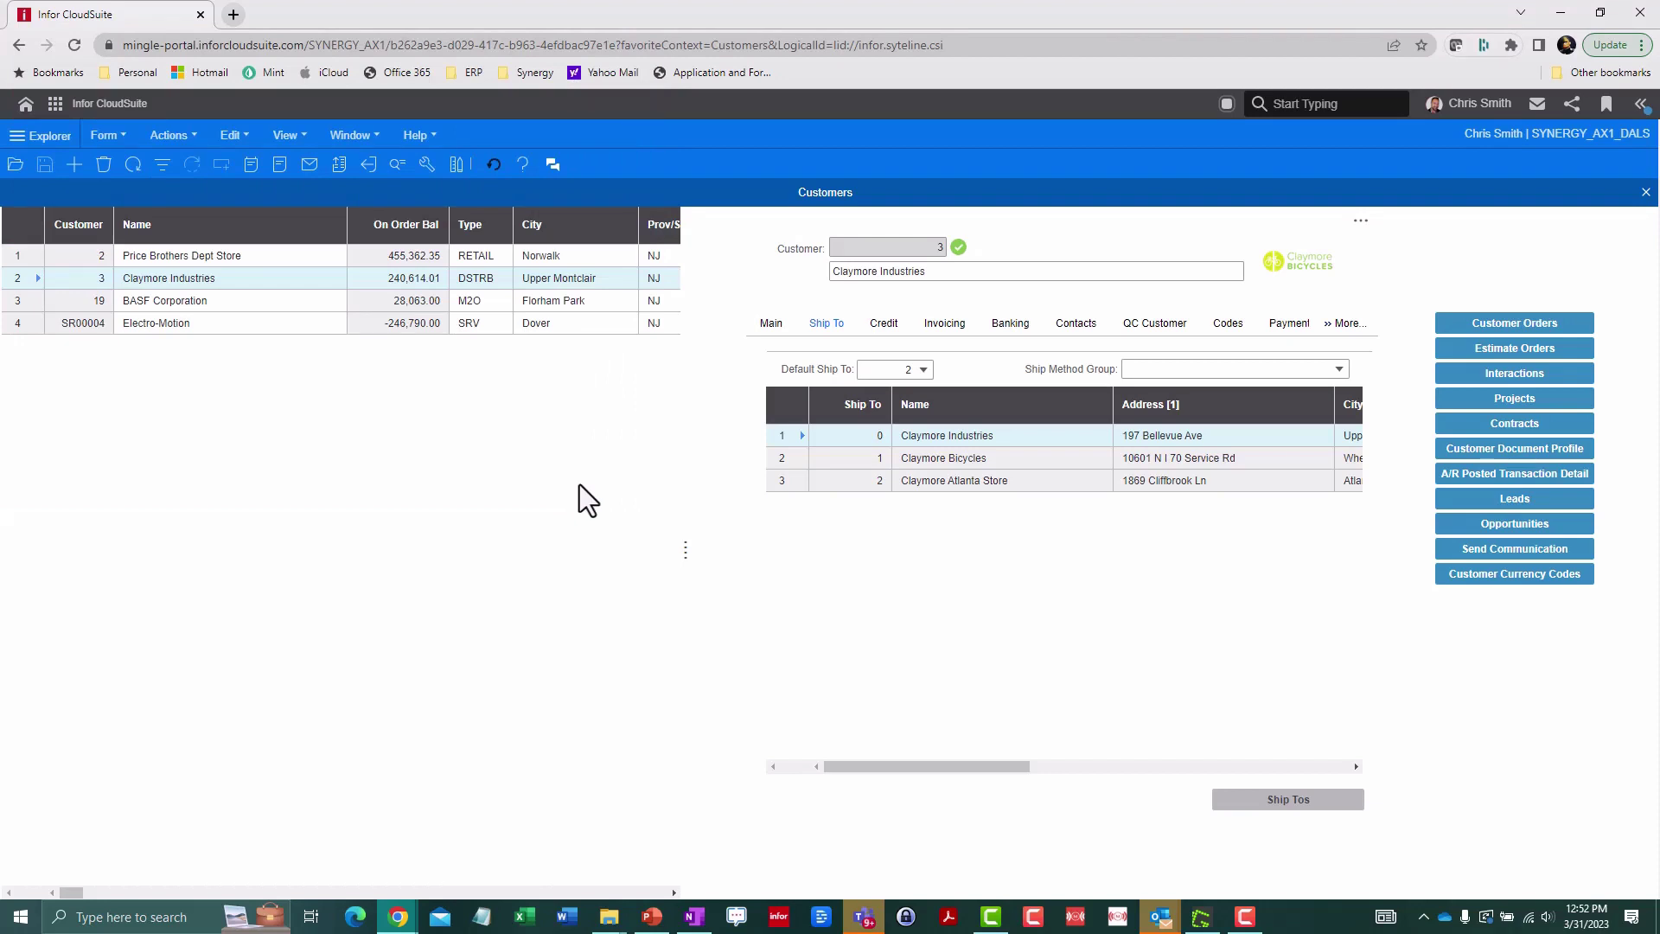
click(235, 138)
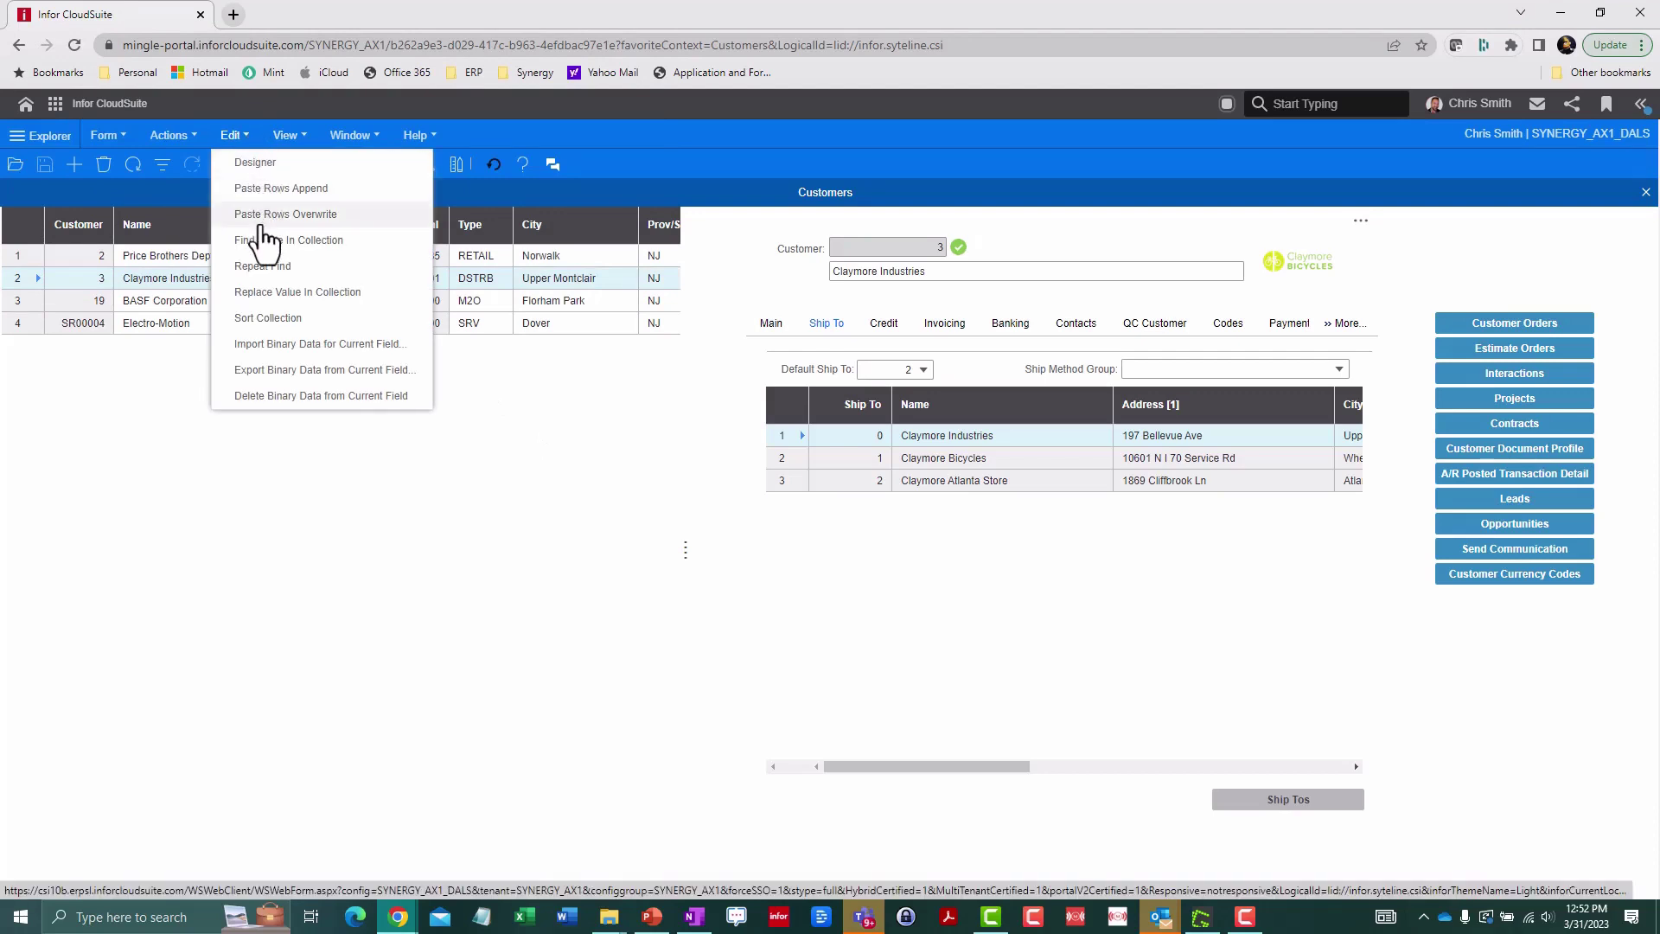
key(Escape)
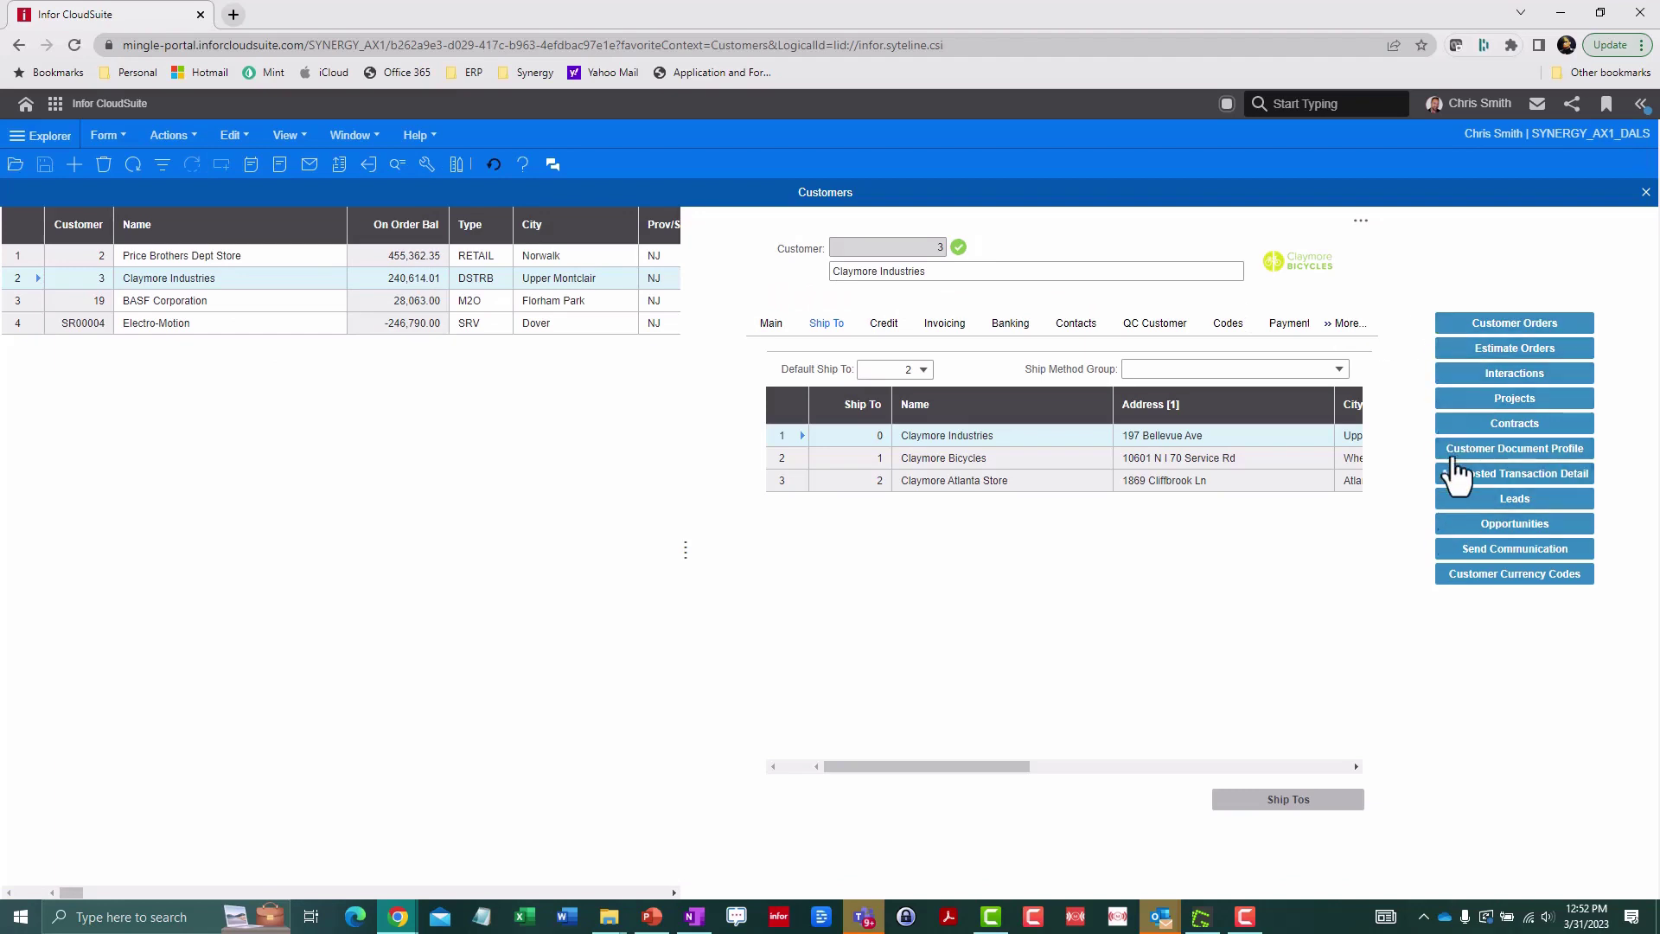
Make Price Brothers Dept Store current, view its customer orders, then close Customer Orders.
click(1453, 329)
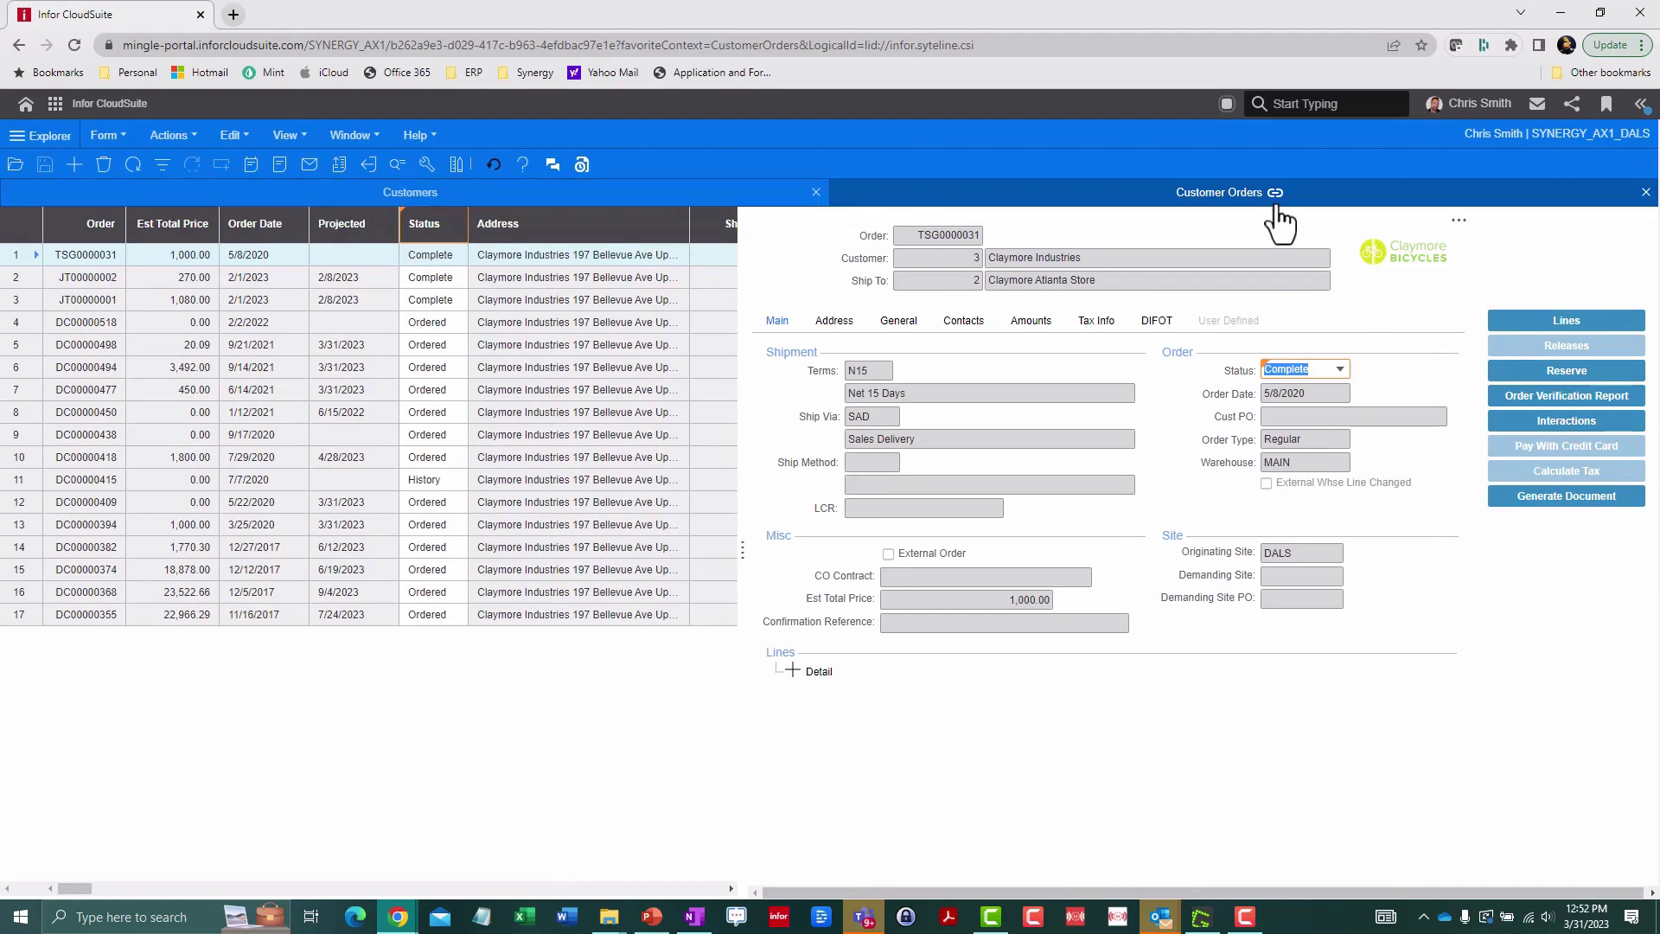
click(778, 200)
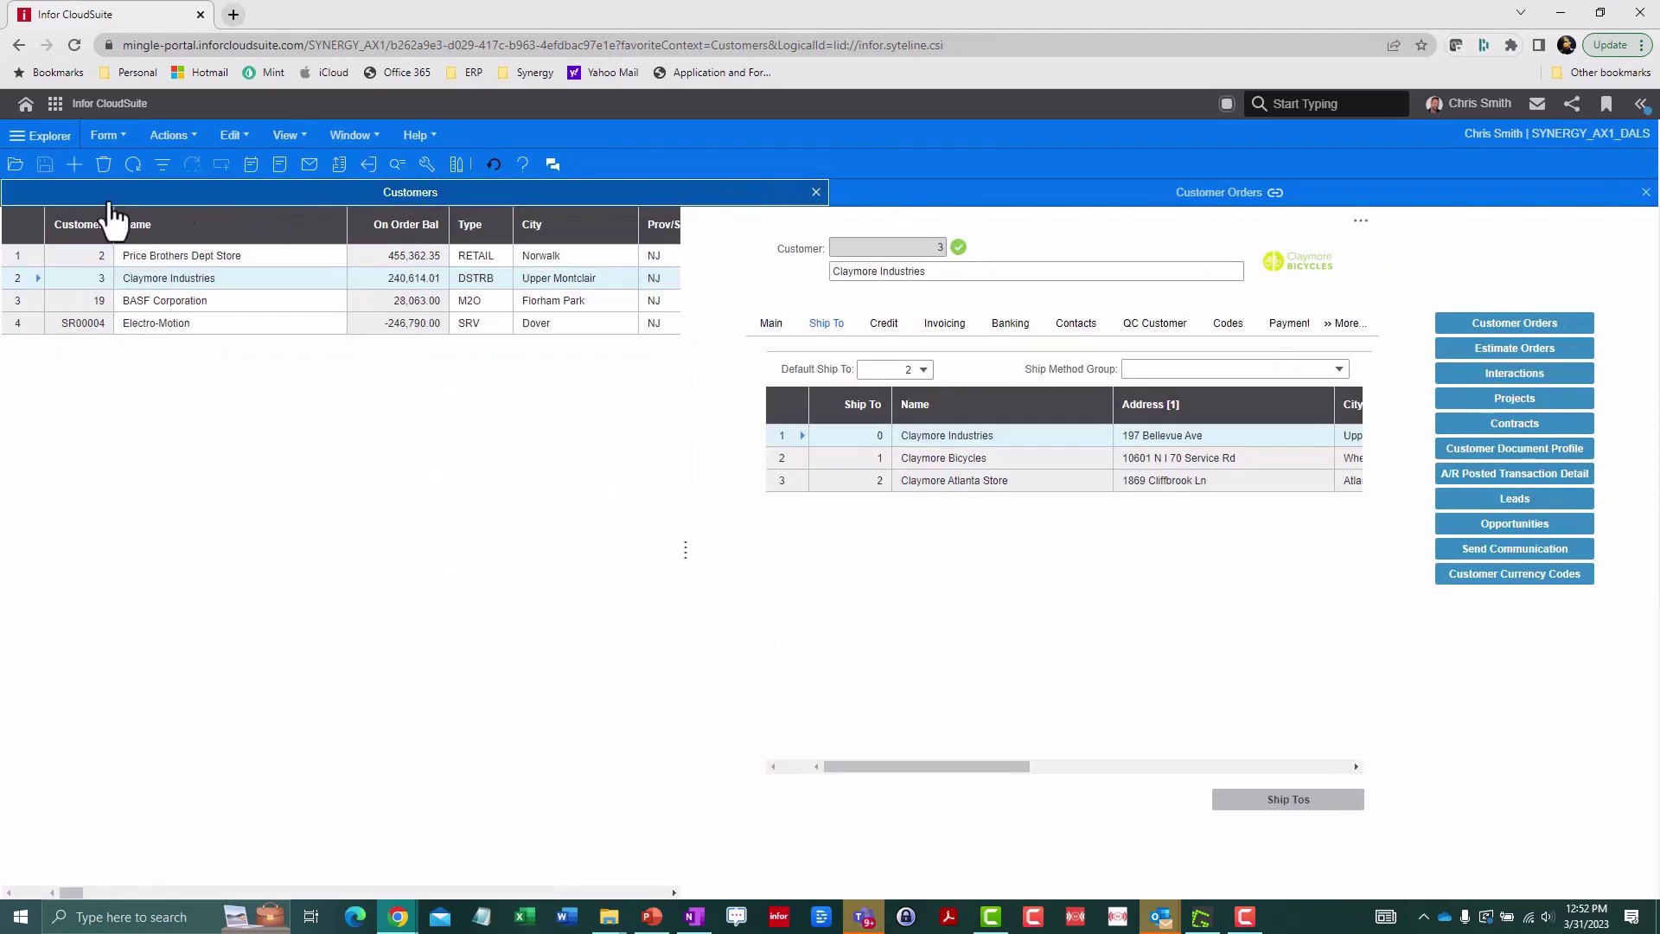
click(18, 256)
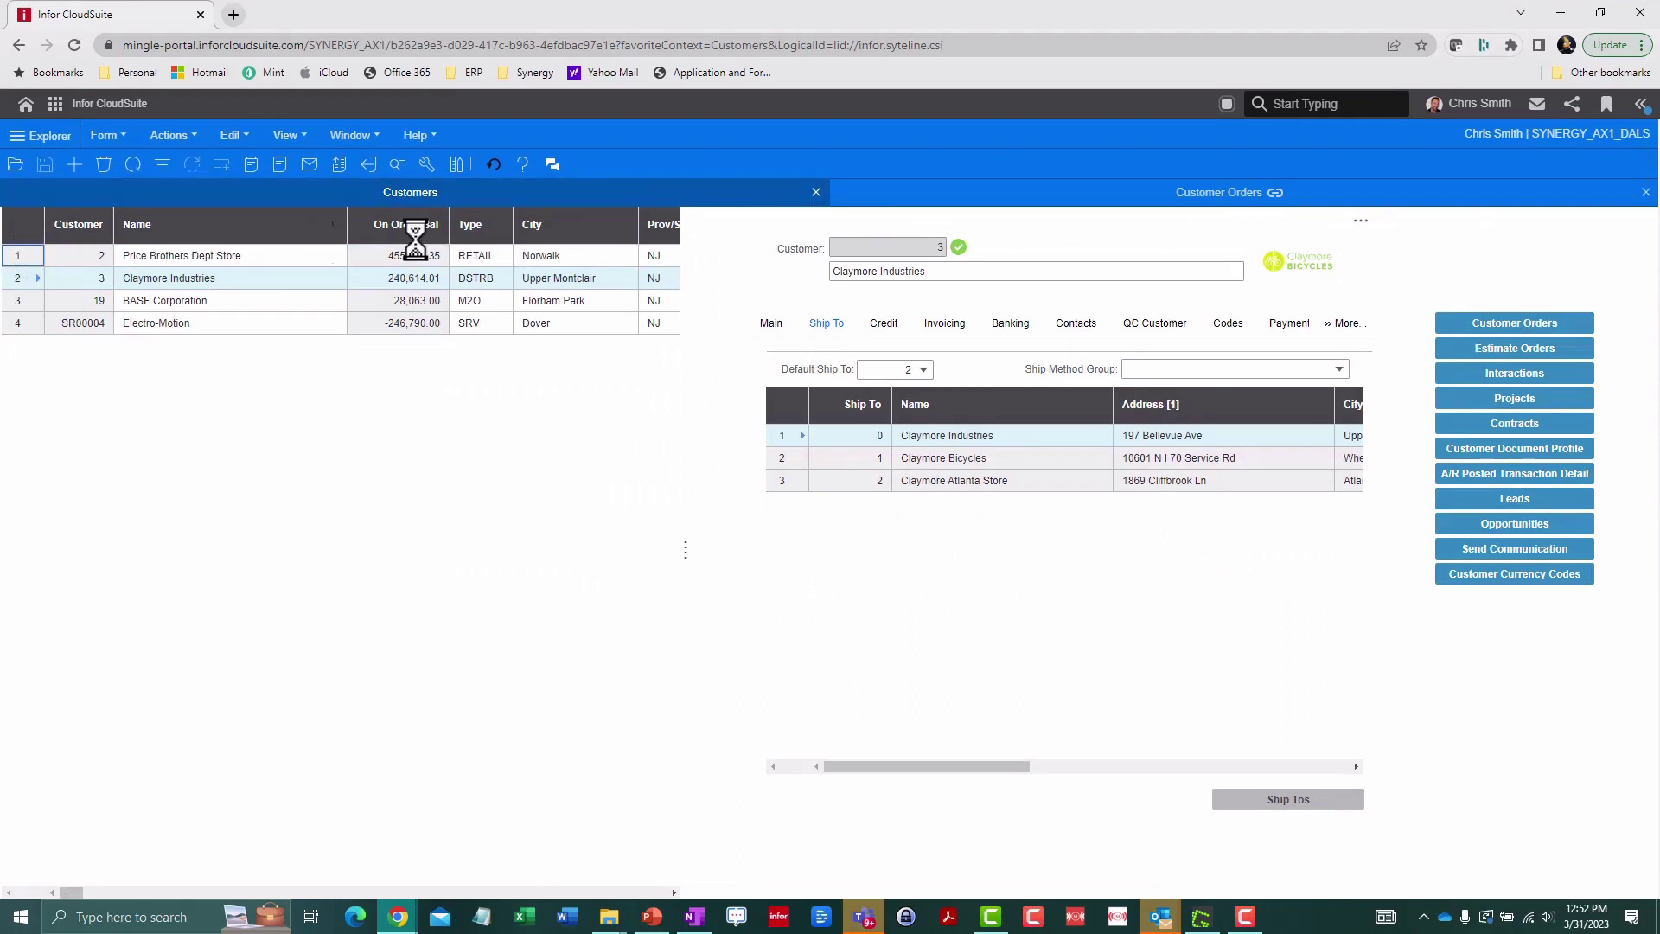
click(1110, 199)
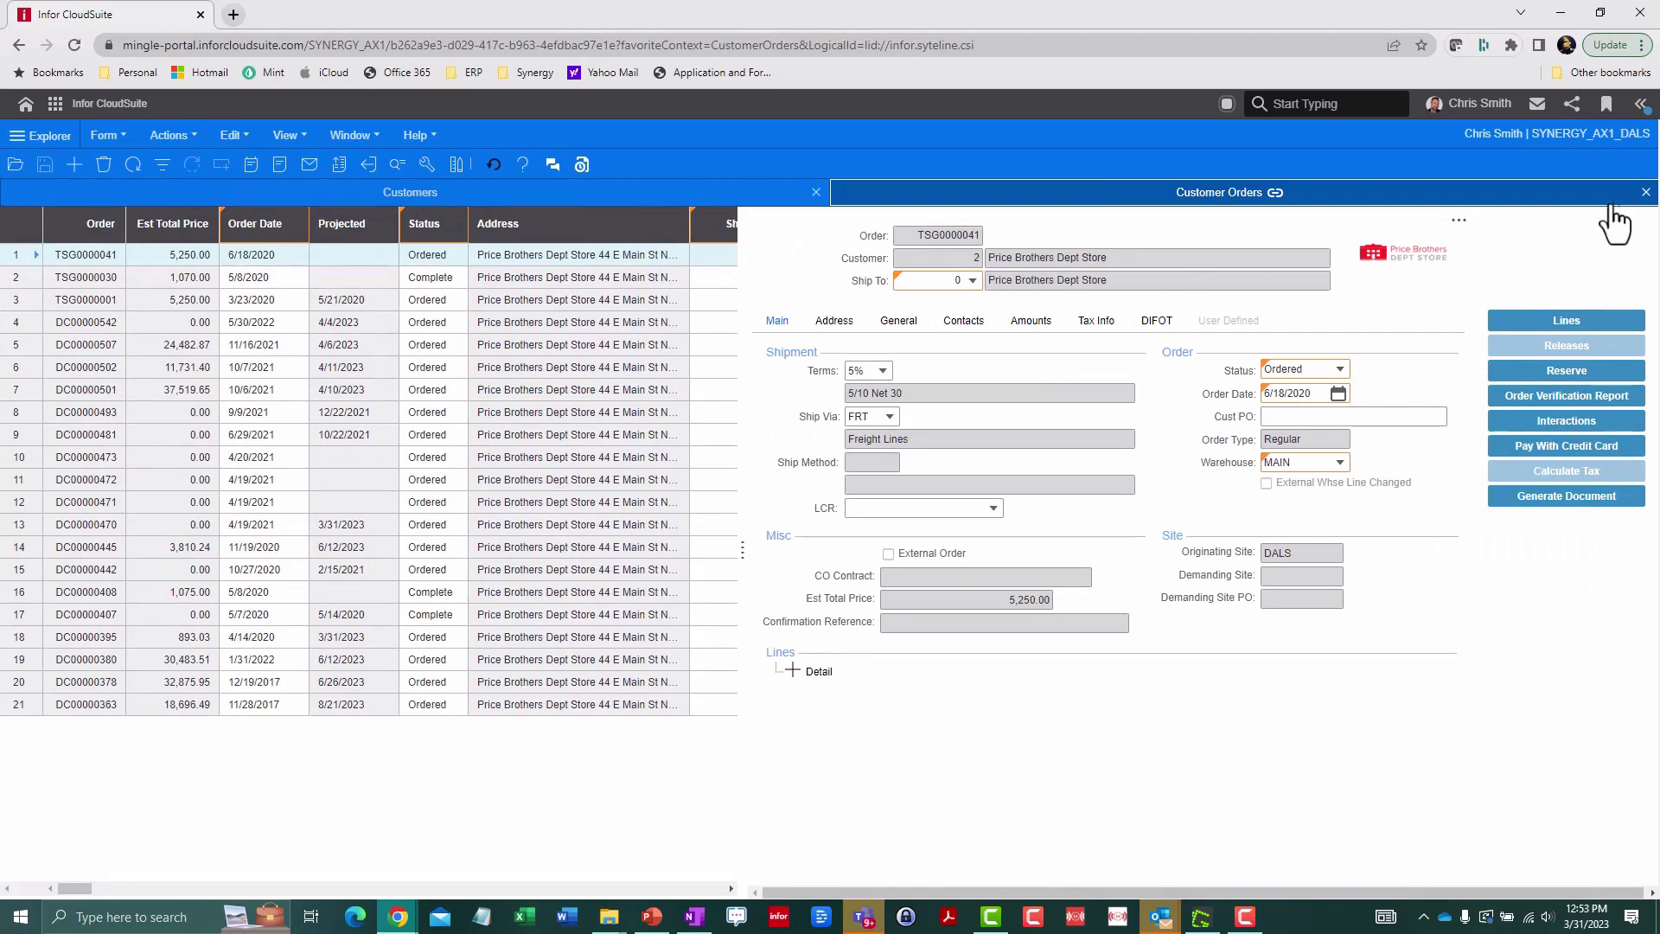
click(1645, 192)
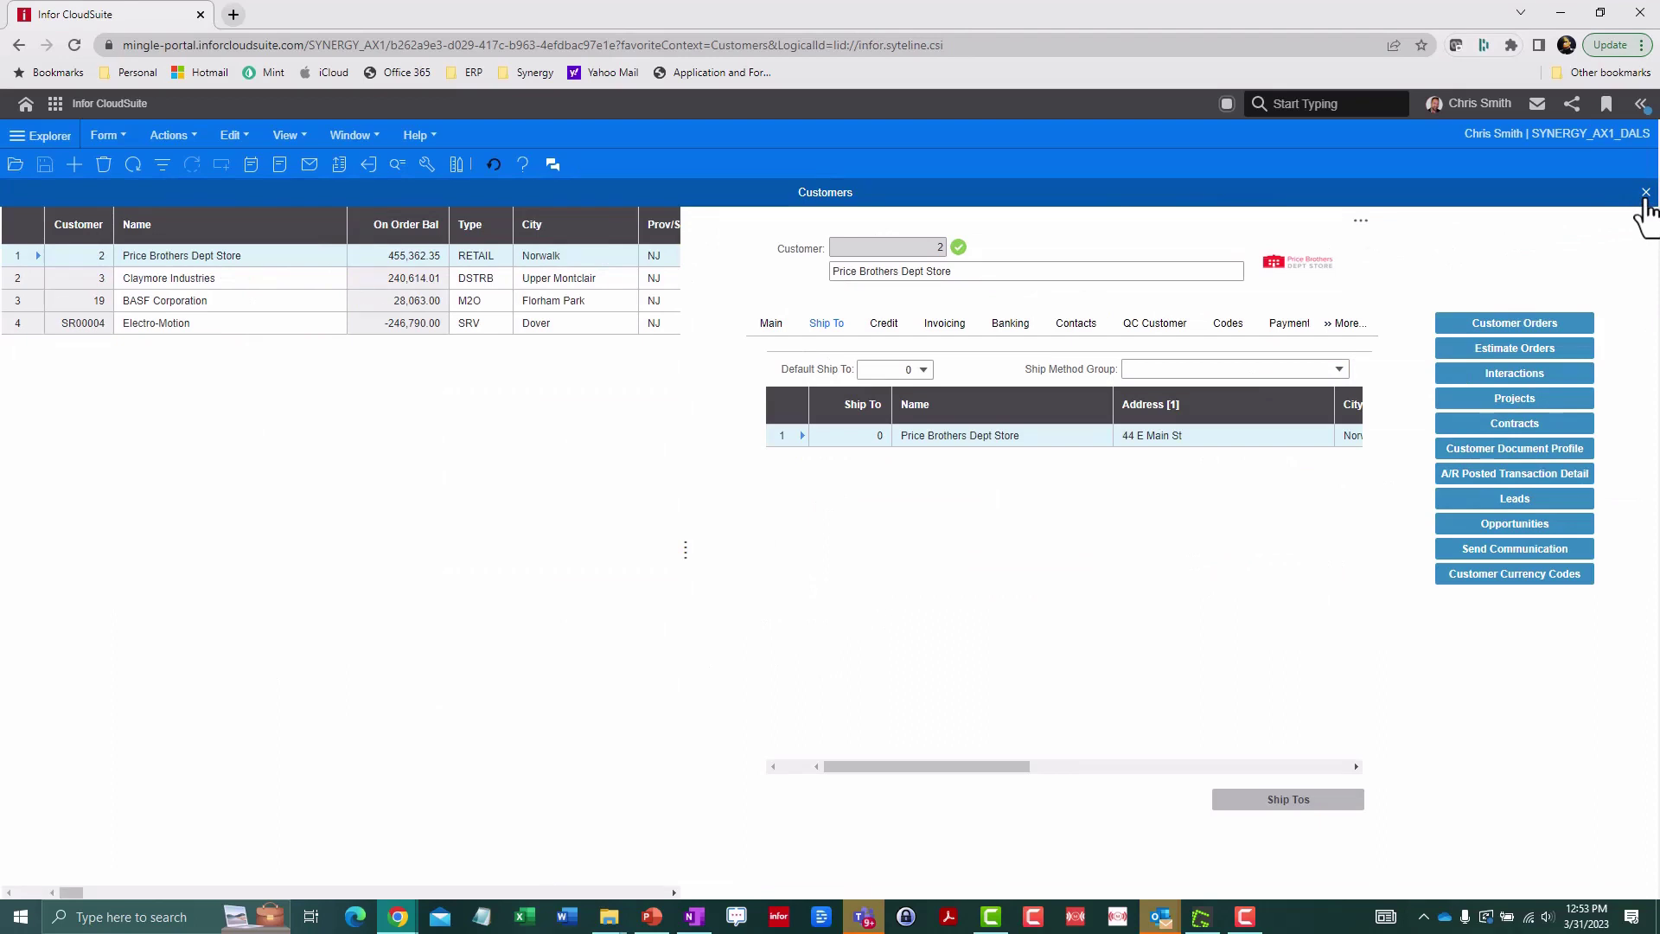
Show Price Brothers Dept Store's main address details.
click(775, 328)
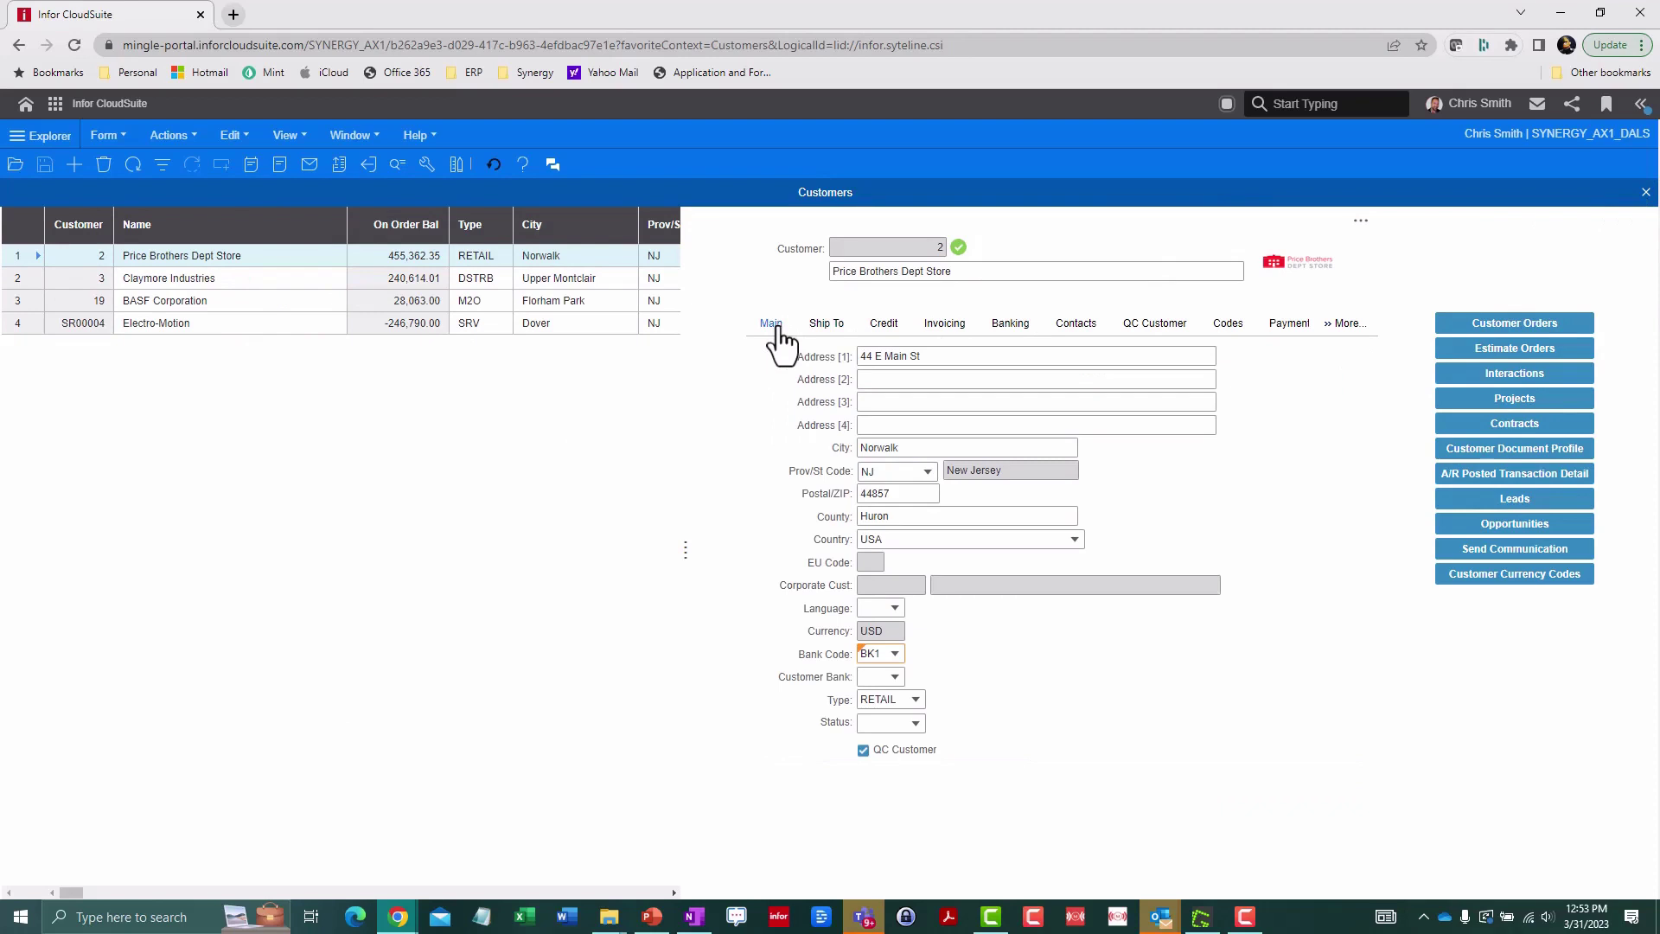
Open the Customers form in the designer at user scope, inspect Prov/St Code and EU Code, then close it.
click(456, 164)
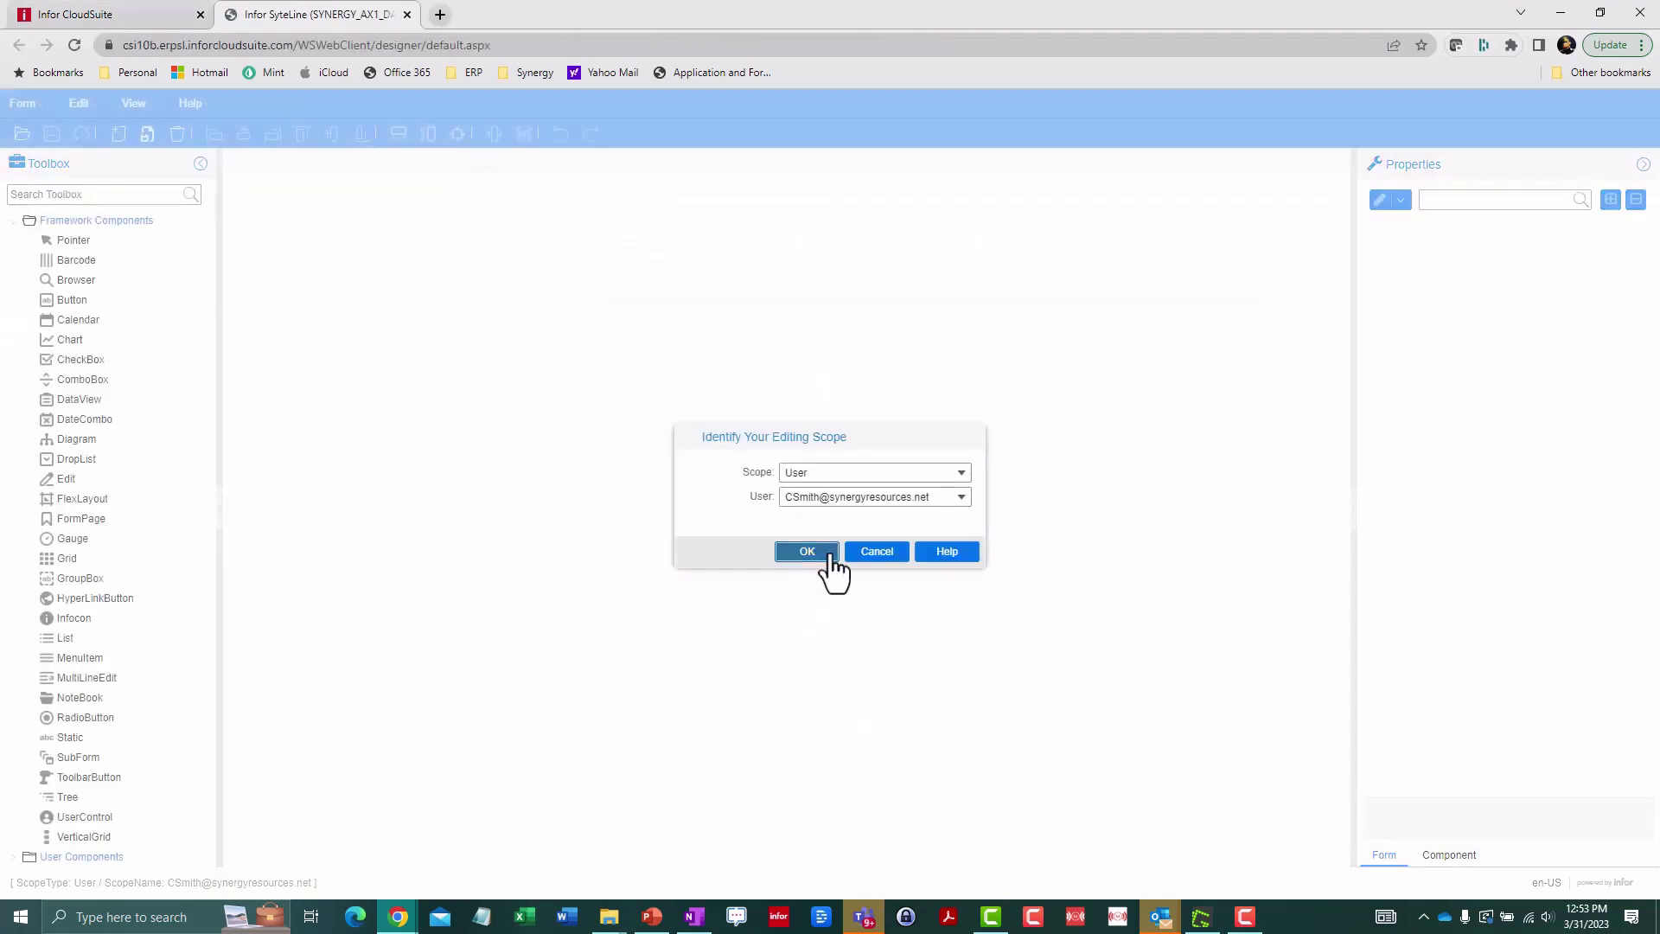
click(826, 554)
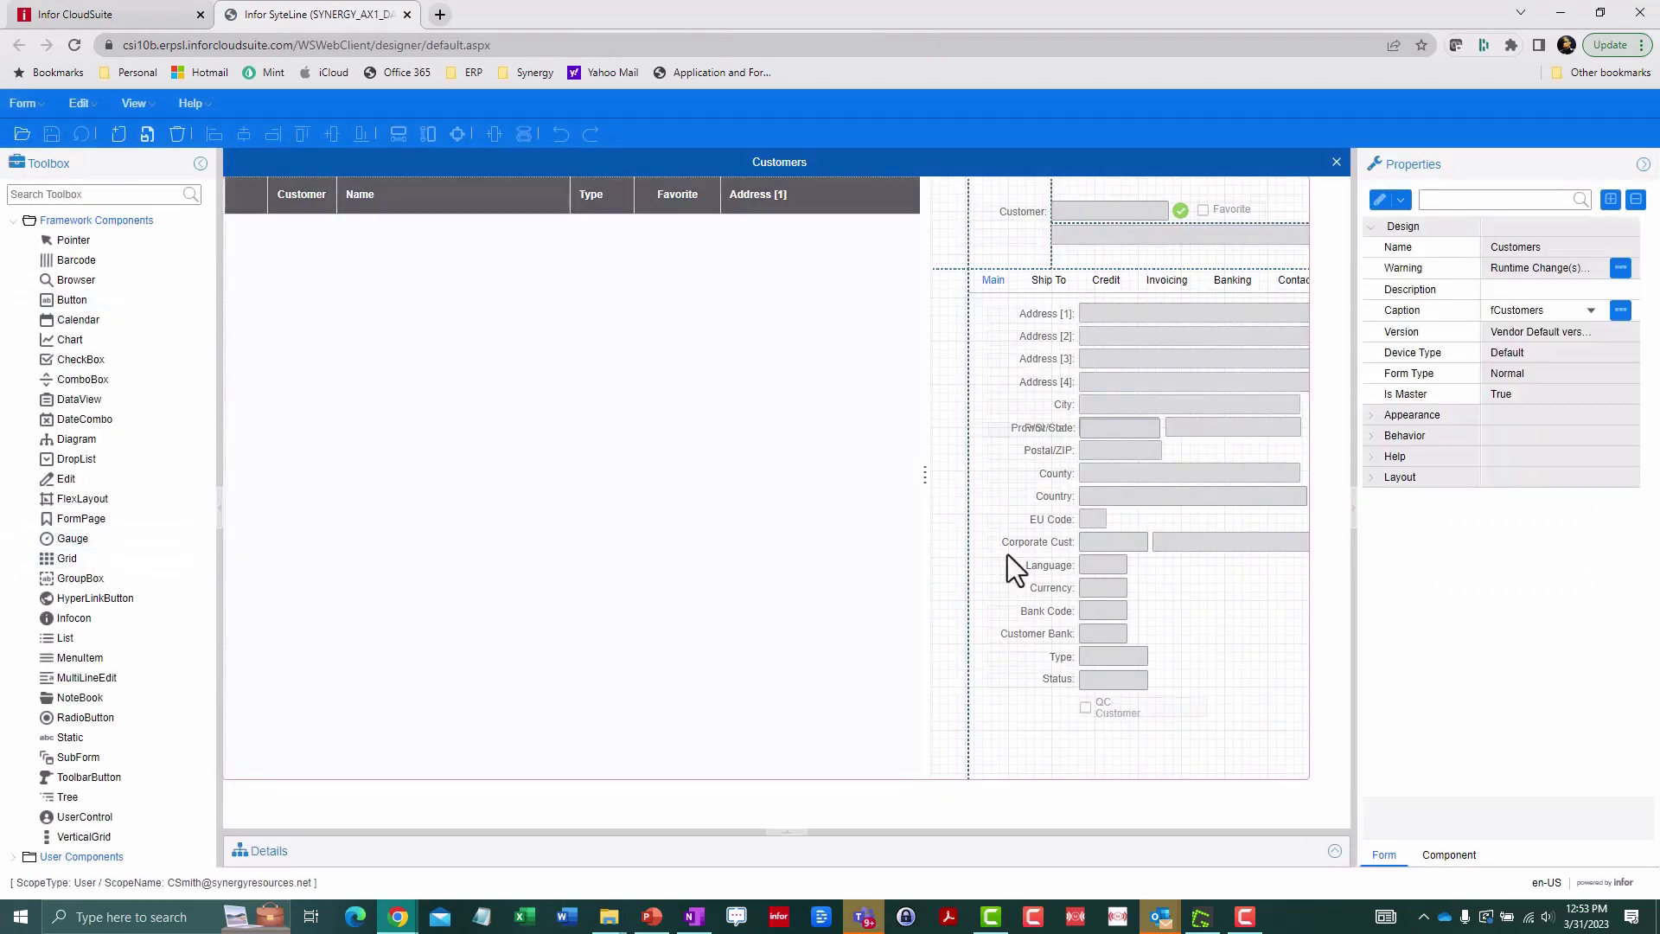
click(1118, 429)
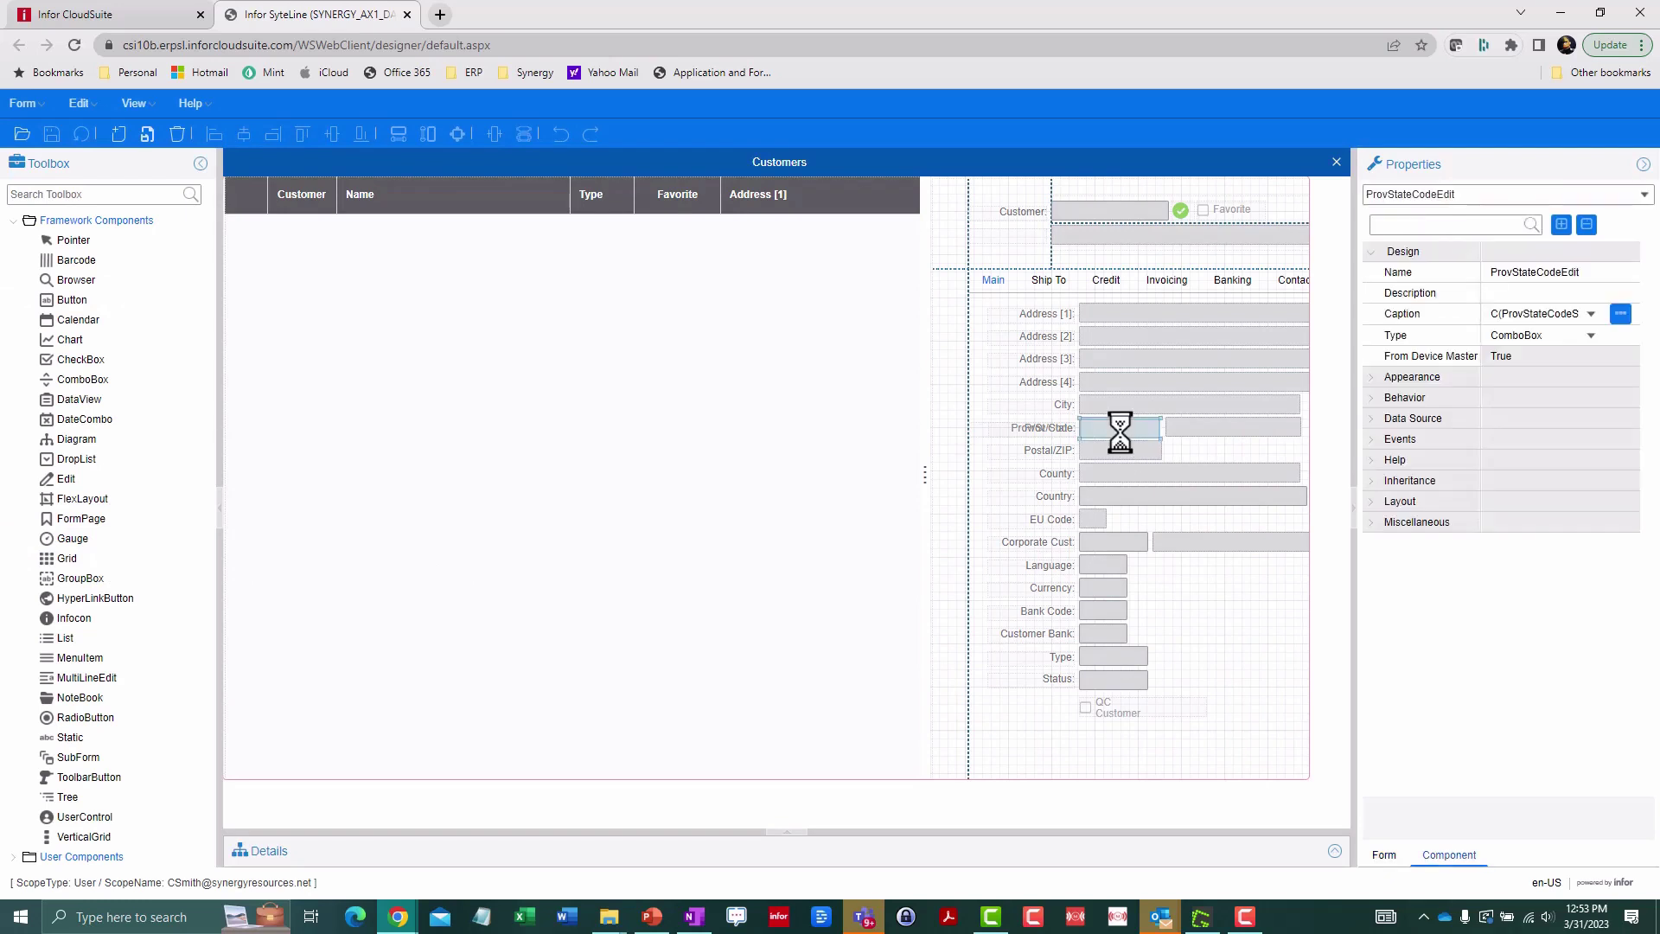
click(1093, 519)
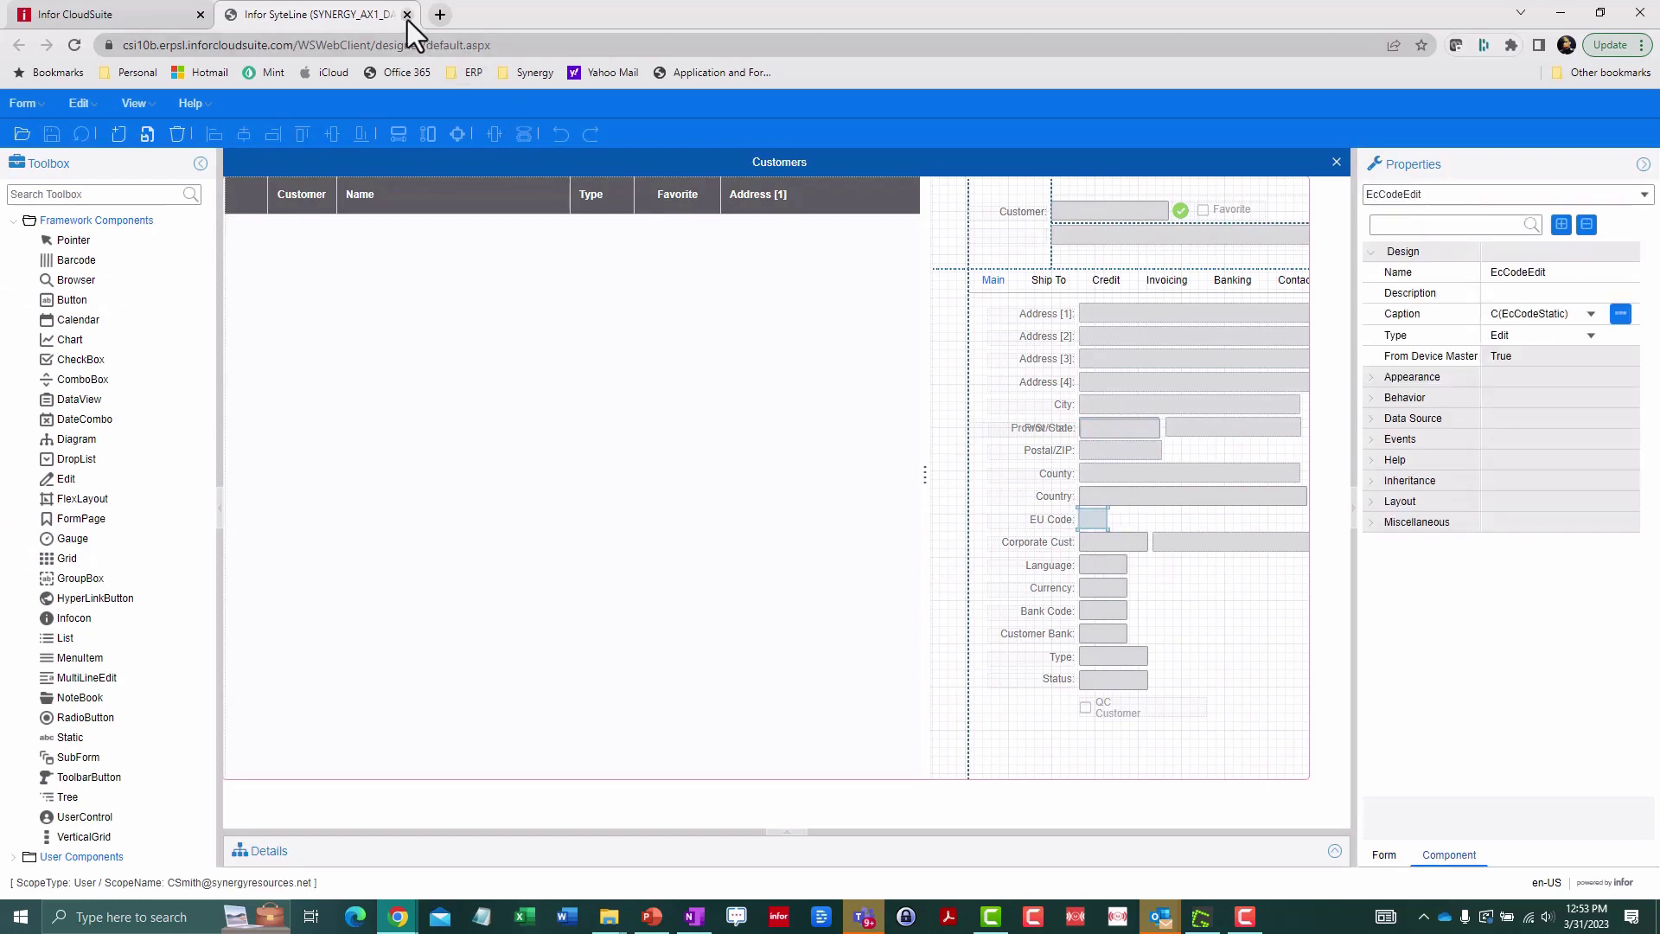
click(407, 15)
Confirm leaving the designer page to return to the Customers form.
click(917, 142)
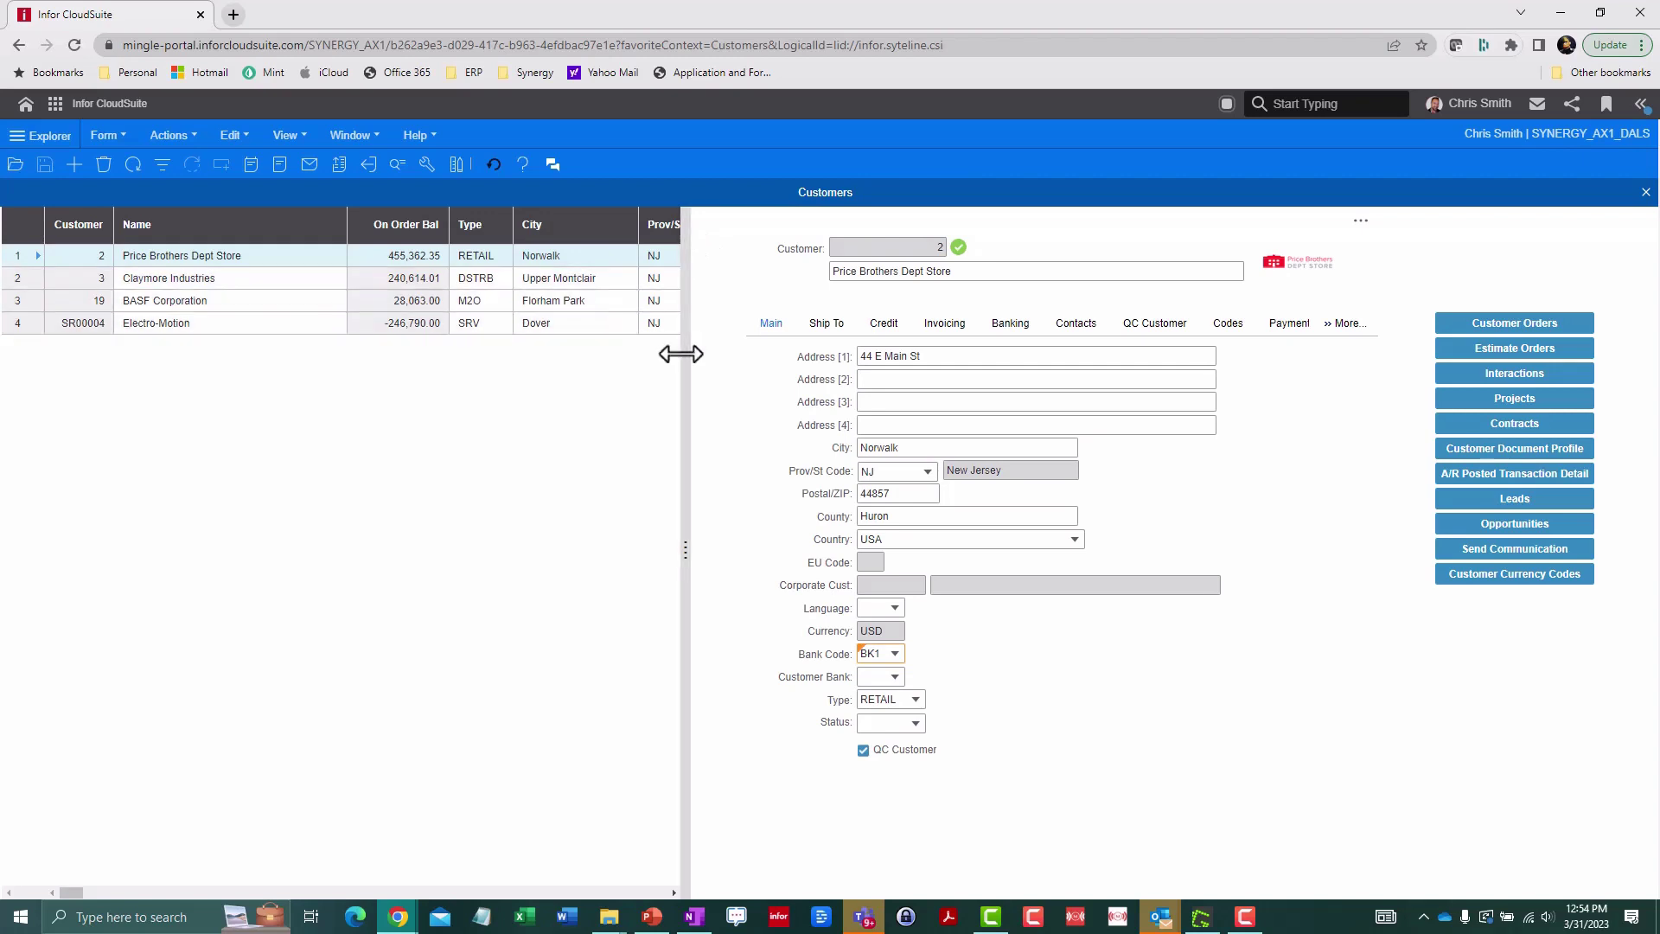
Filter customers in place to Prov/St Code NJ and Credit Limit >250000.
drag(684, 362, 820, 382)
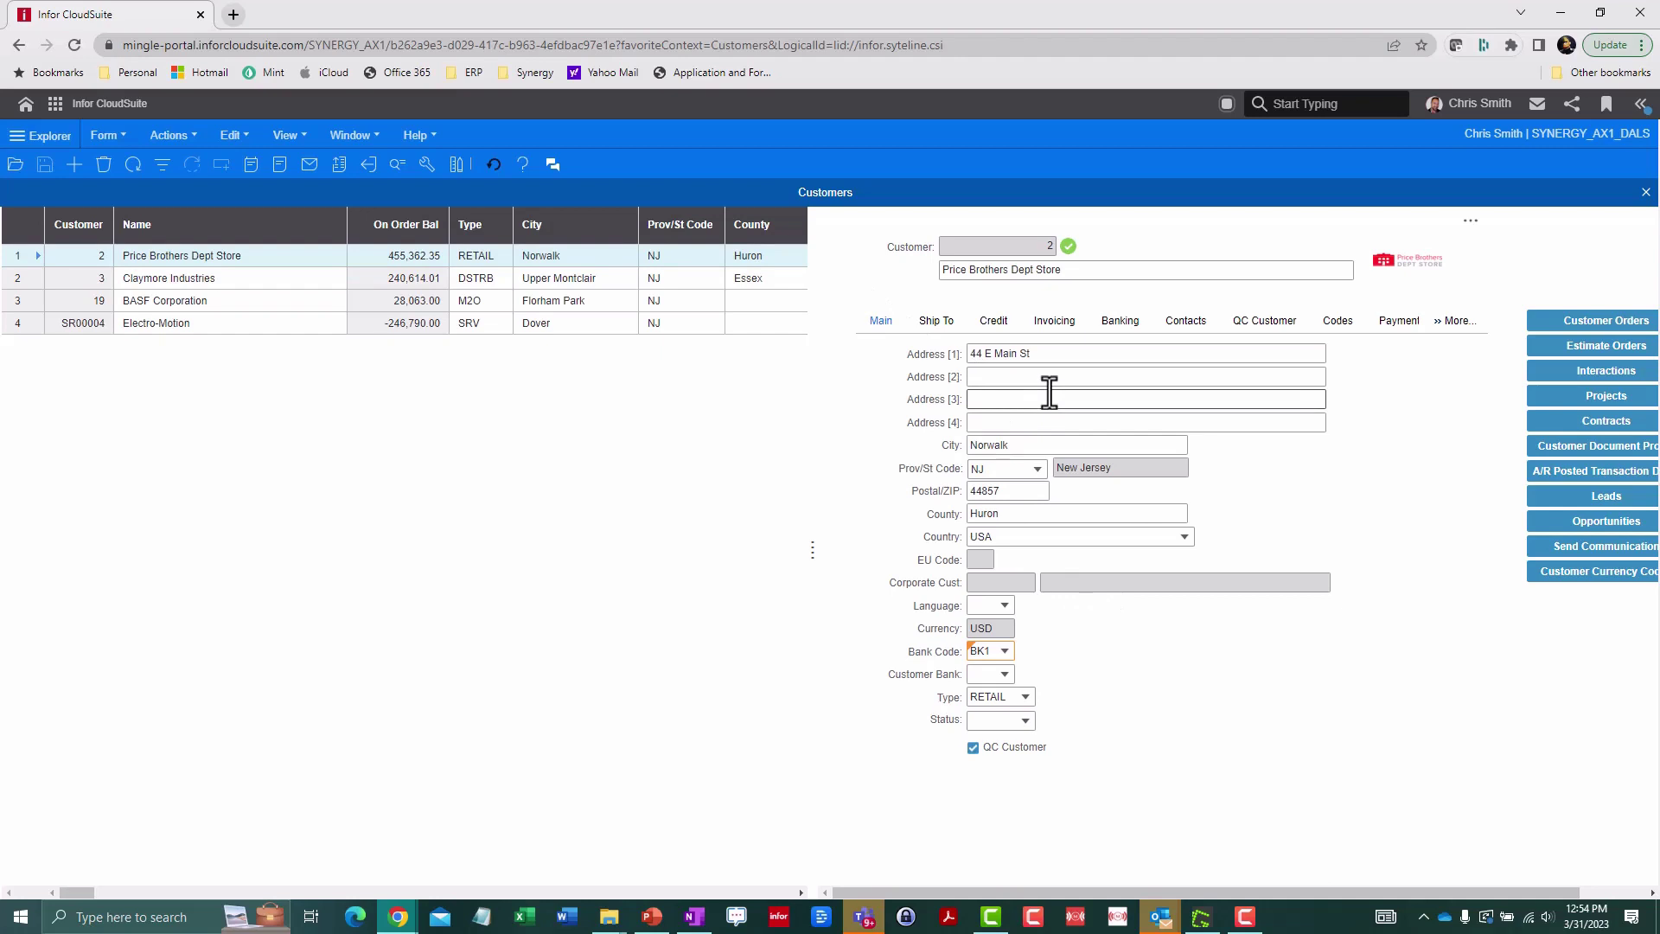
key(F3)
click(1007, 471)
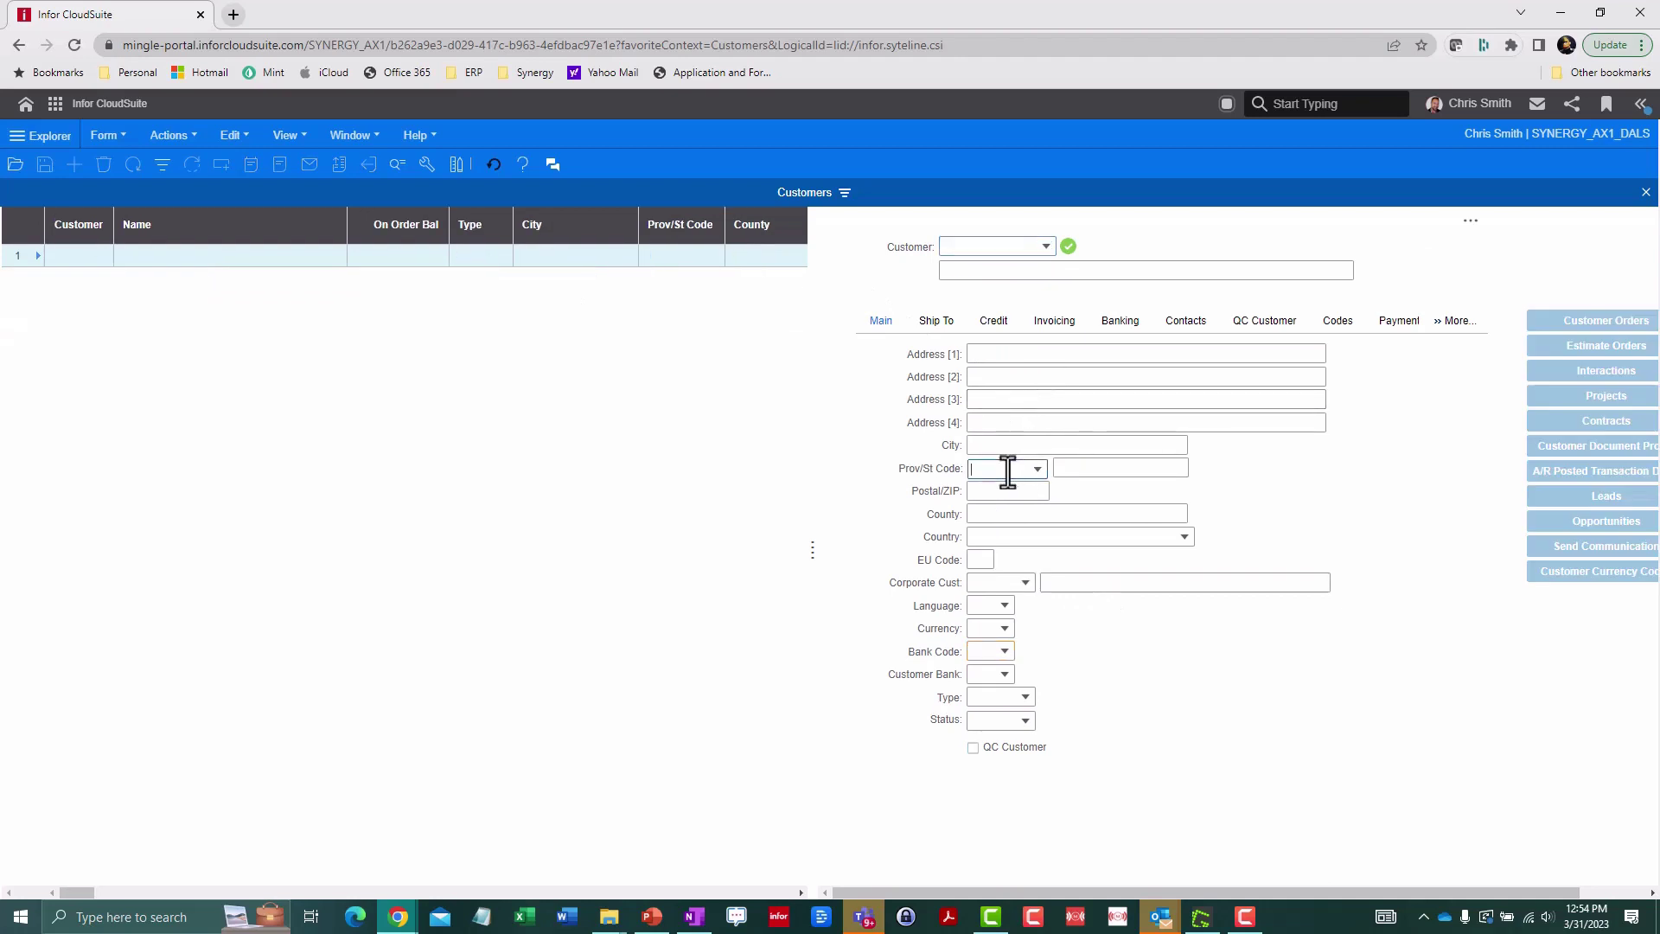
text(NJ)
click(995, 321)
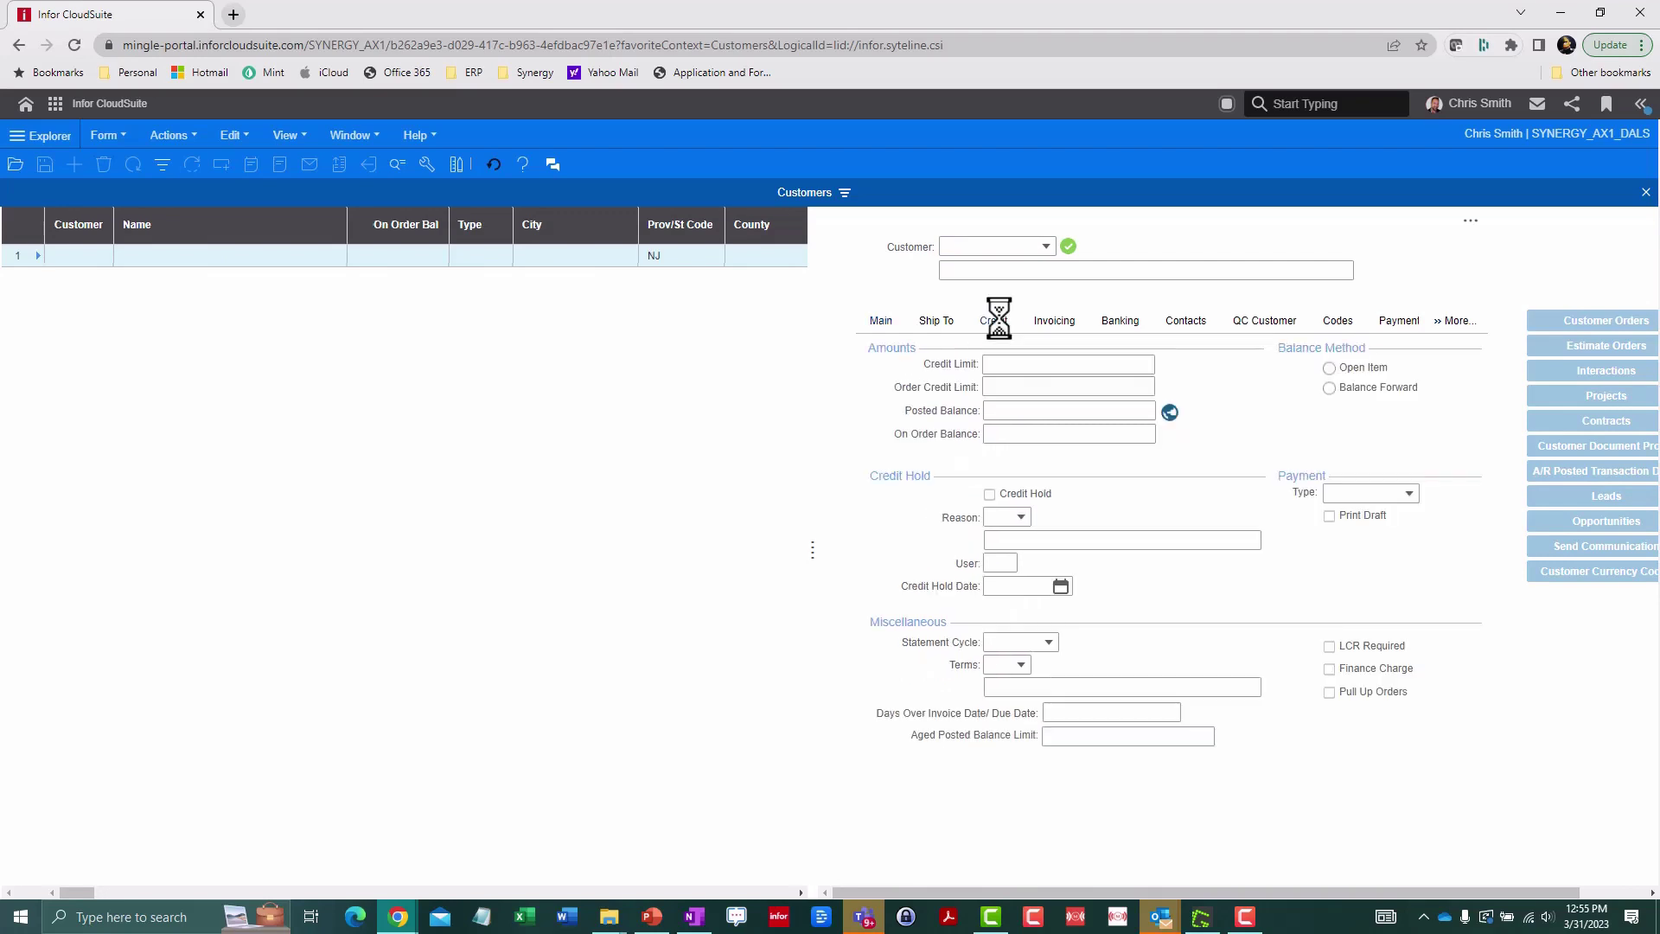
click(1016, 366)
text(>250000)
key(F4)
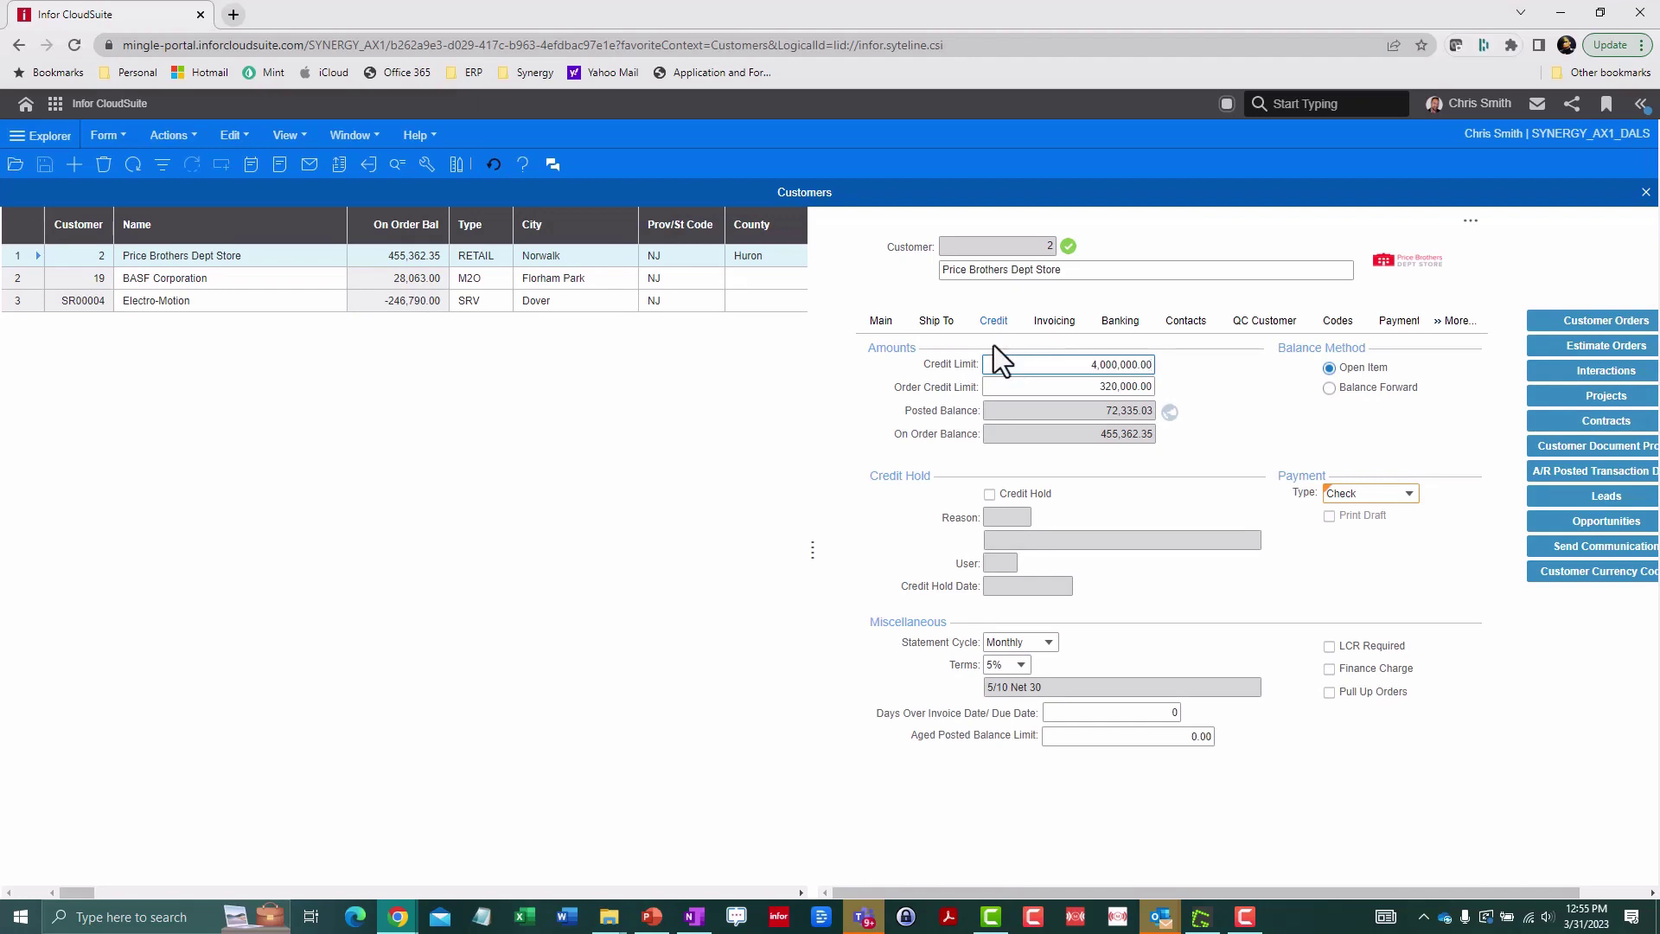
Apply the saved filter 'CA Customers w/ CL > 500k' to the Customers form.
right_click(891, 271)
mouse_move(944, 221)
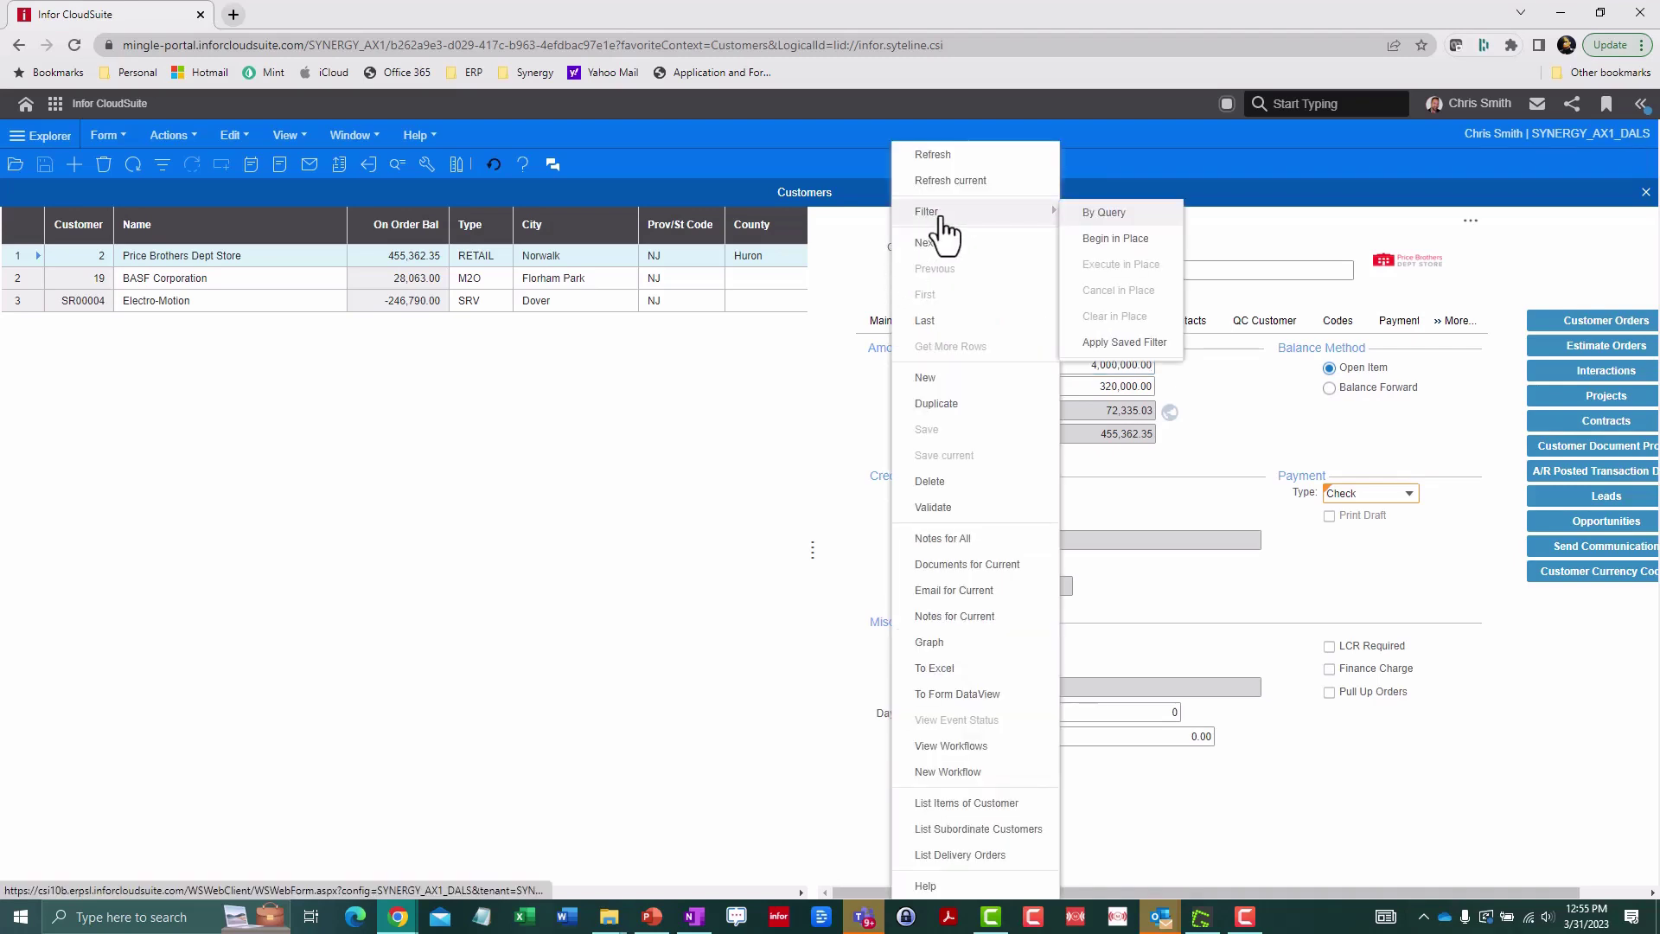
click(1115, 344)
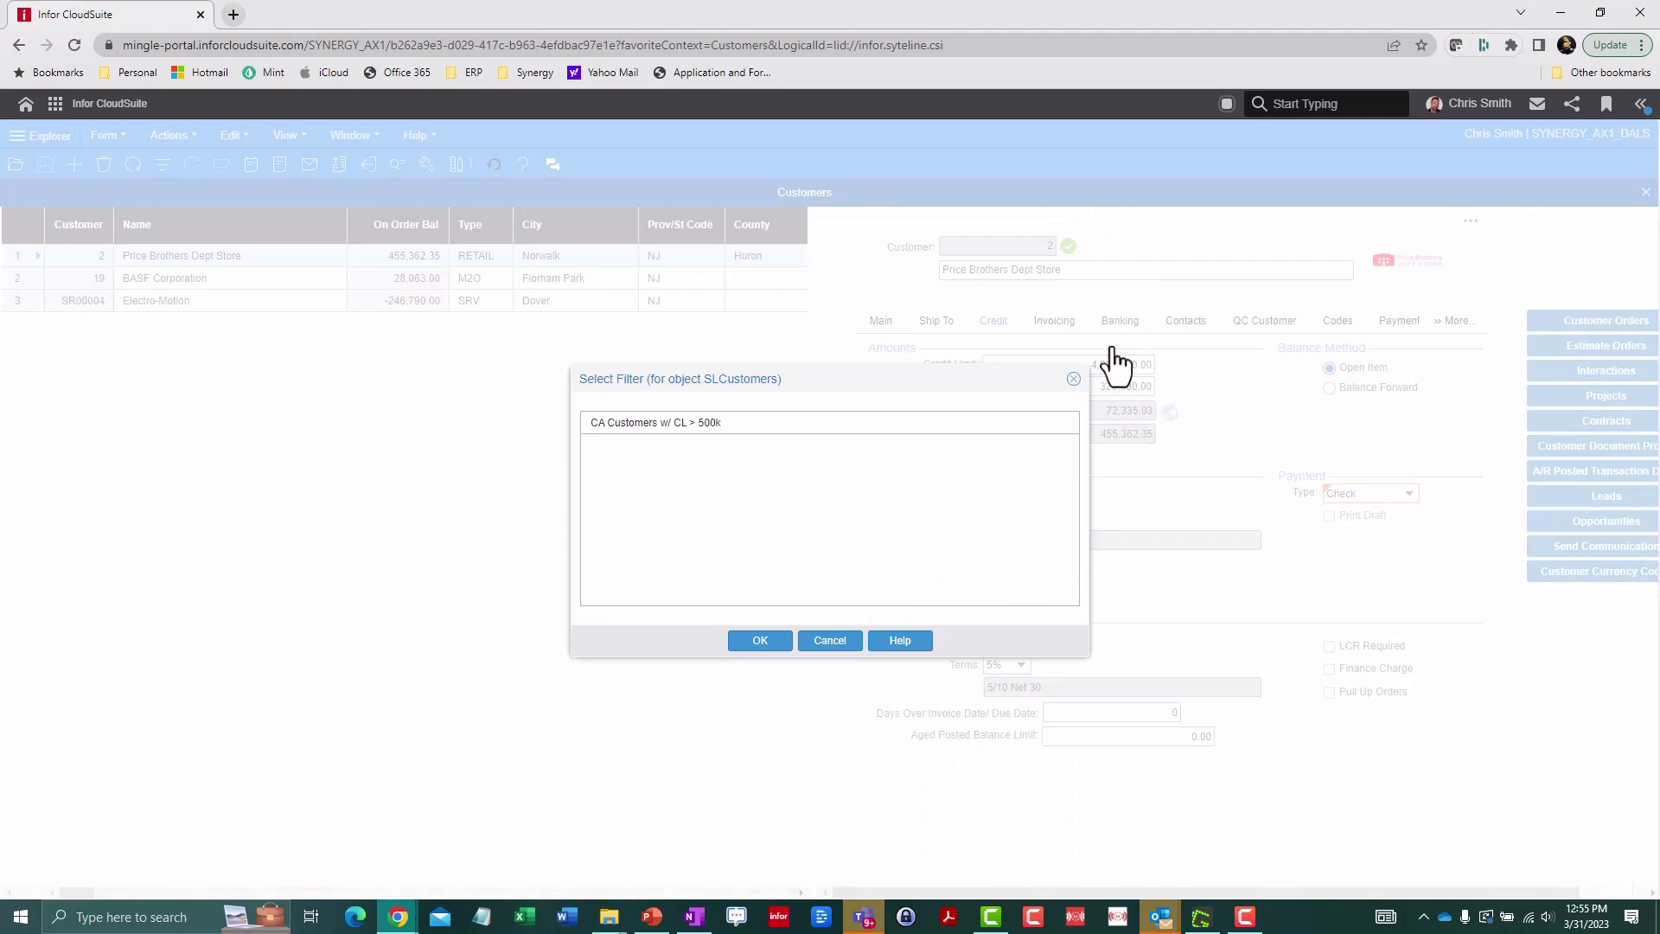
click(654, 426)
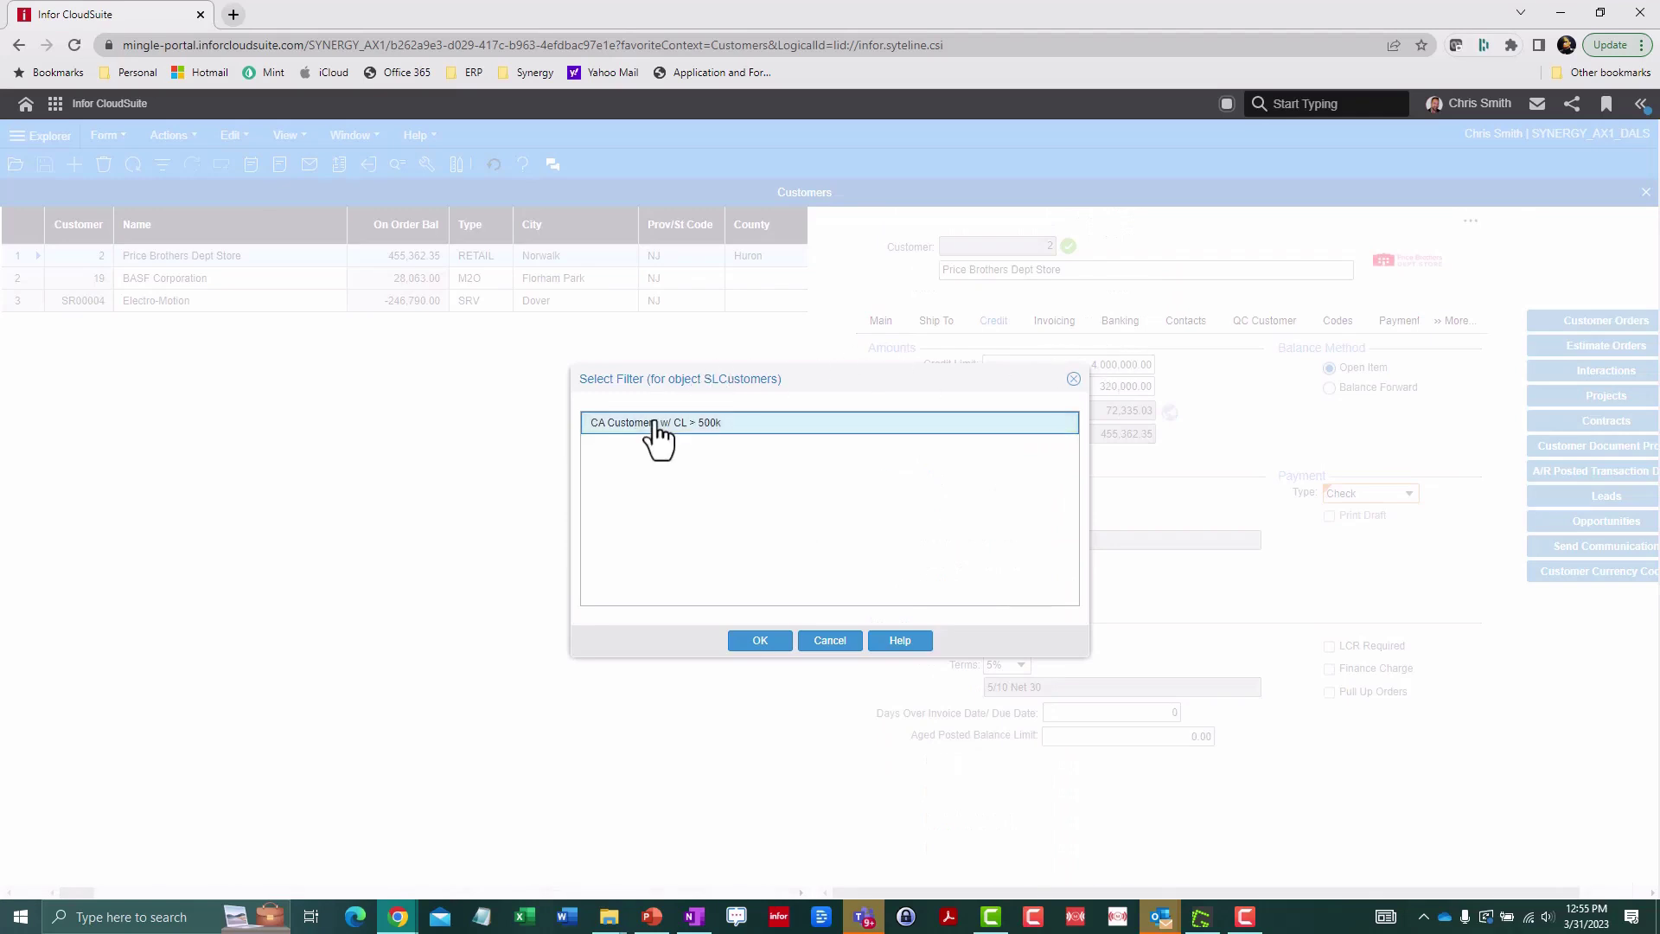
click(776, 644)
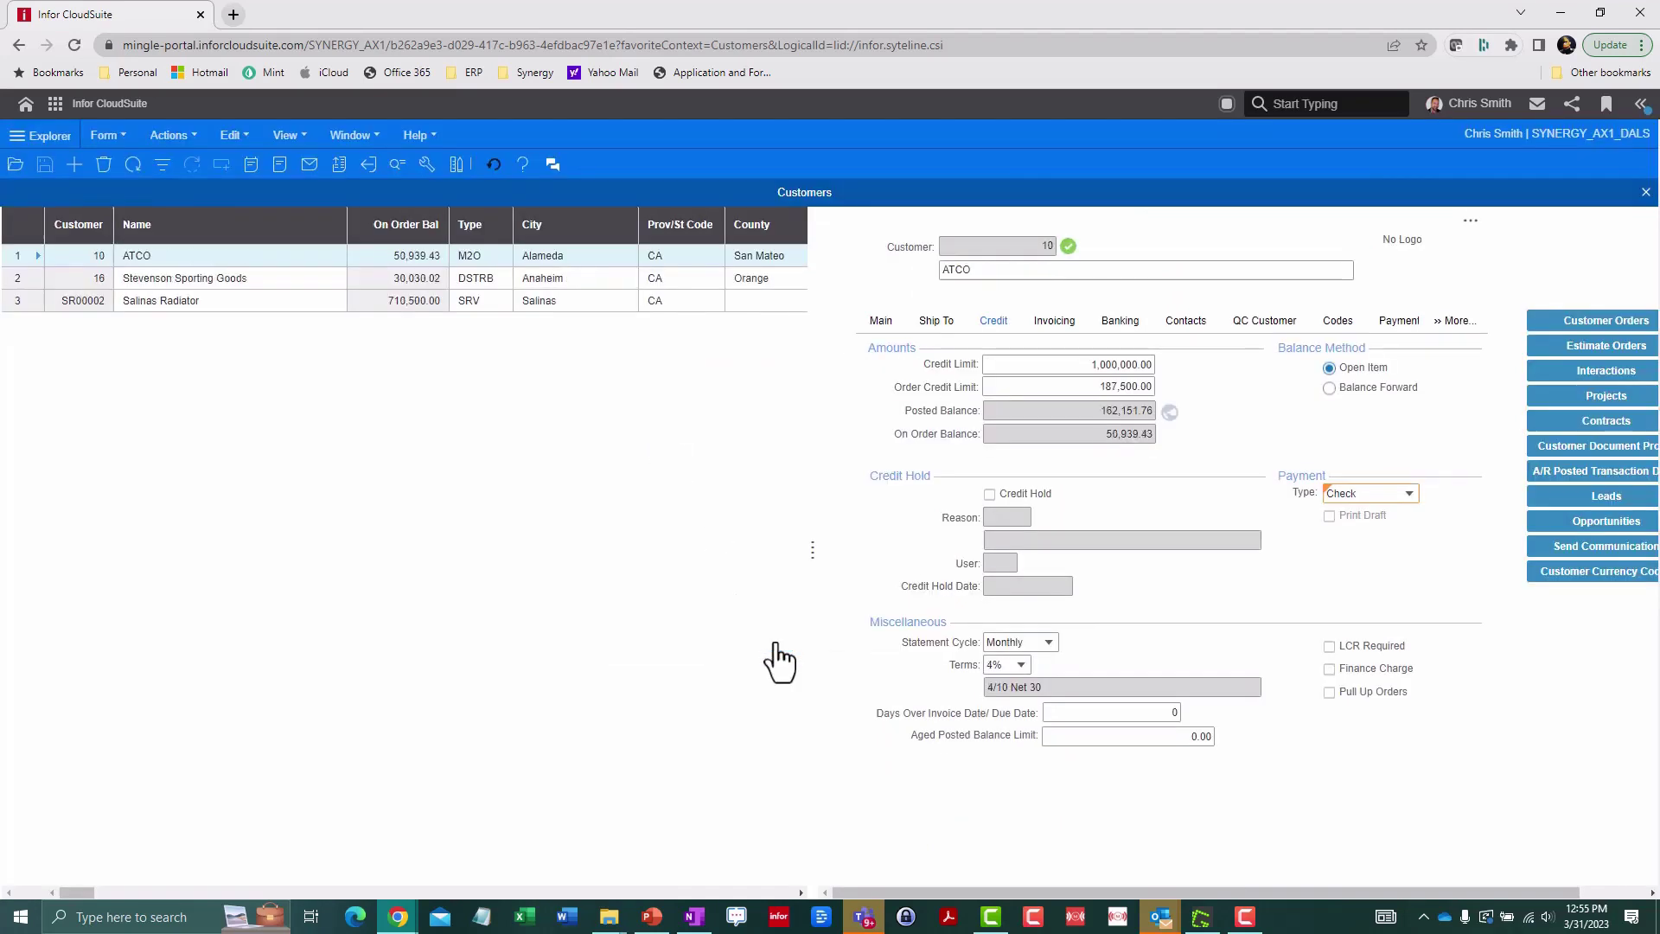